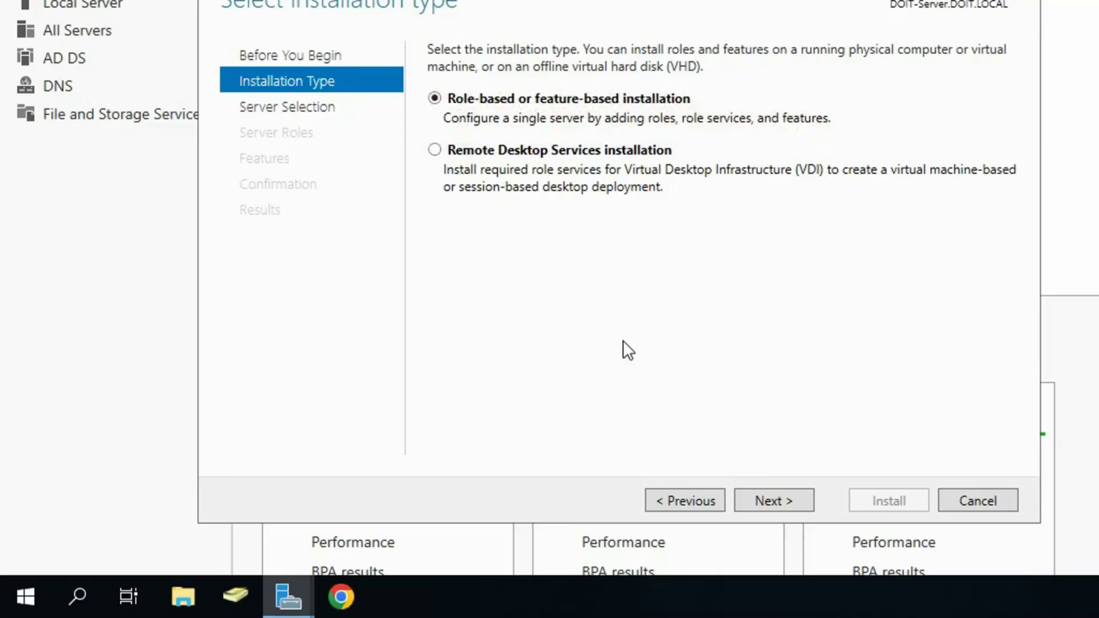
Step: Keep the local DOIT-Server as destination and tick Print and Document Services under Server Roles
{"action": "left_click", "coordinate": [764, 503]}
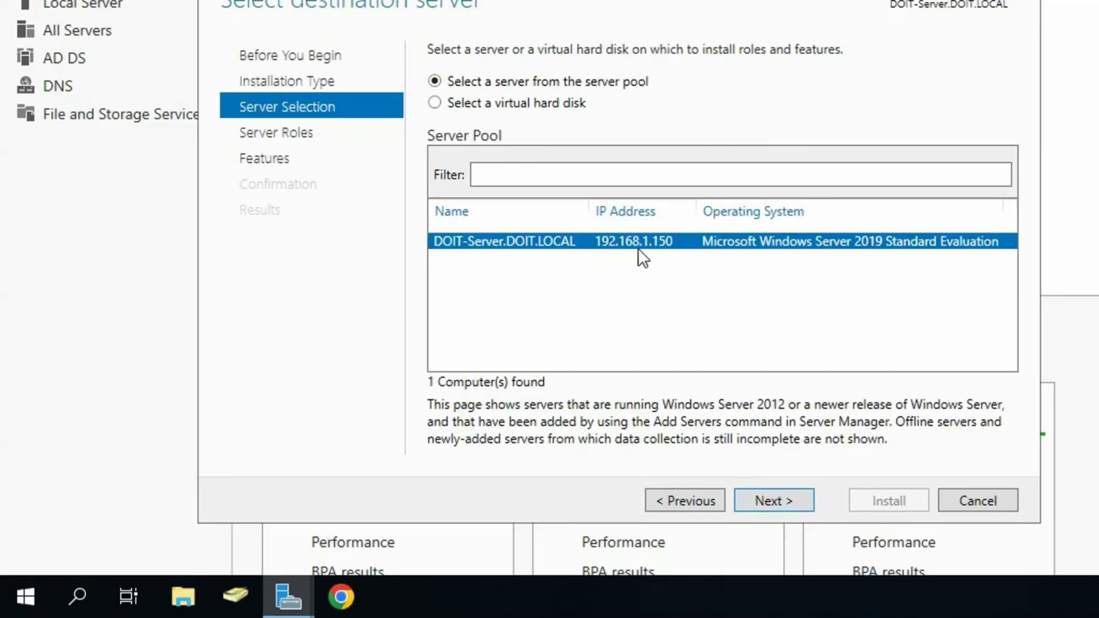
{"action": "left_click", "coordinate": [772, 498]}
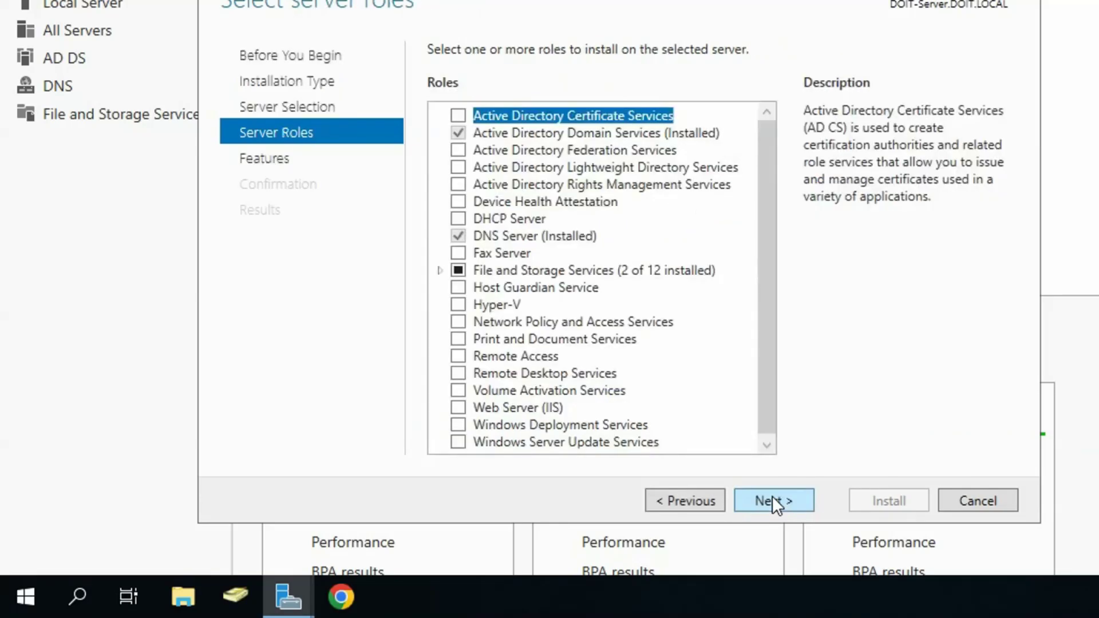
{"action": "scroll", "coordinate": [766, 336], "scroll_direction": "down", "scroll_amount": 1}
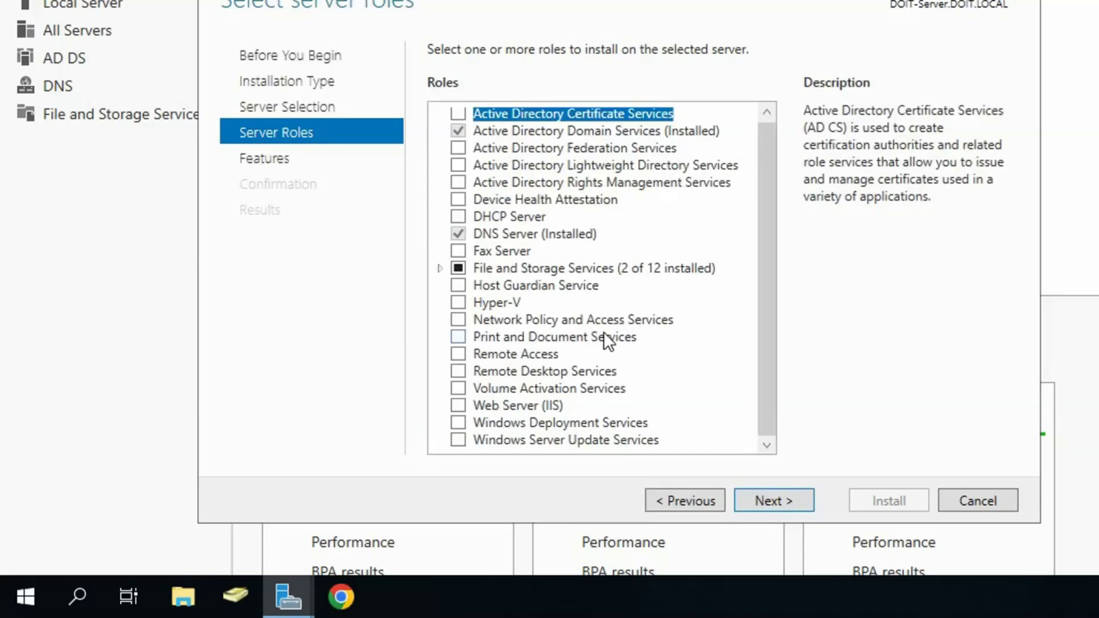
{"action": "left_click", "coordinate": [458, 336]}
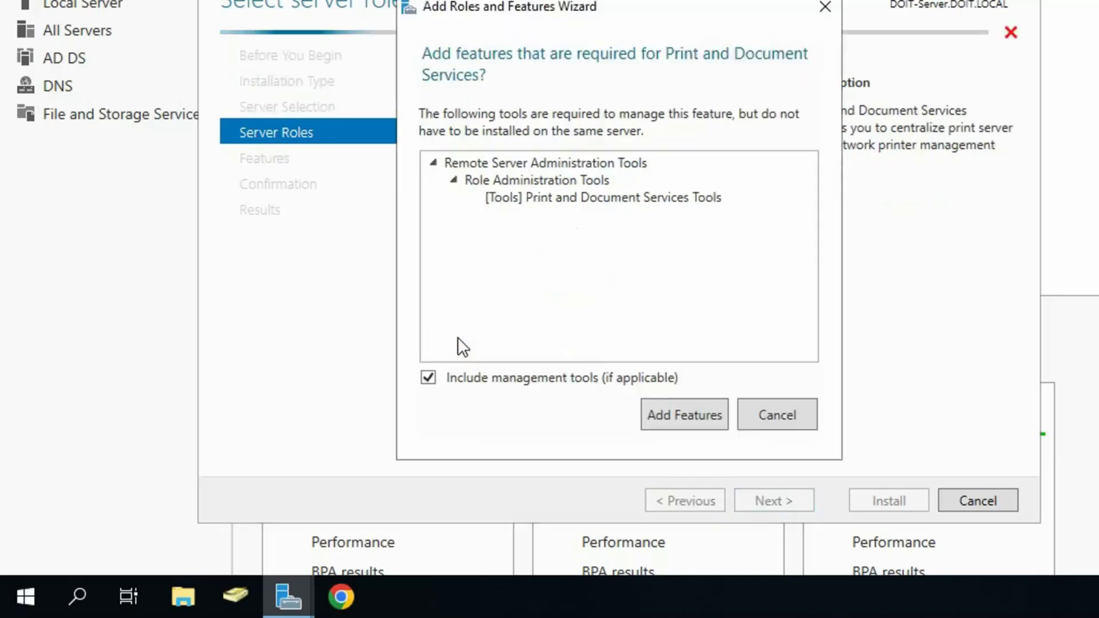
Step: Add the required management tools, install the Print Server role service, and close the wizard
{"action": "left_click", "coordinate": [674, 422]}
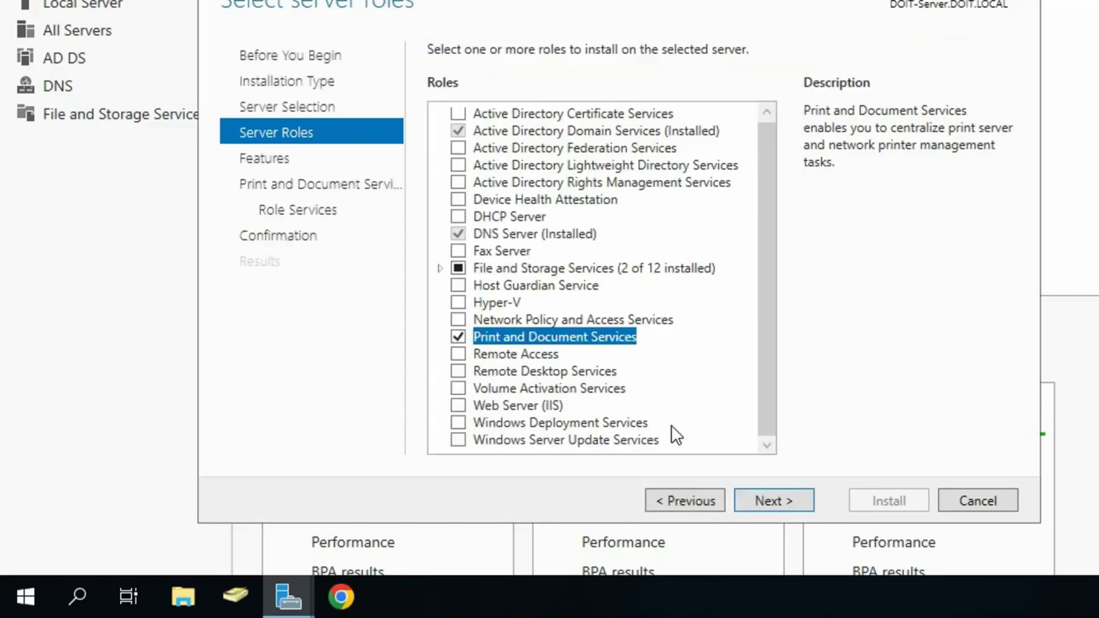
{"action": "left_click", "coordinate": [791, 498]}
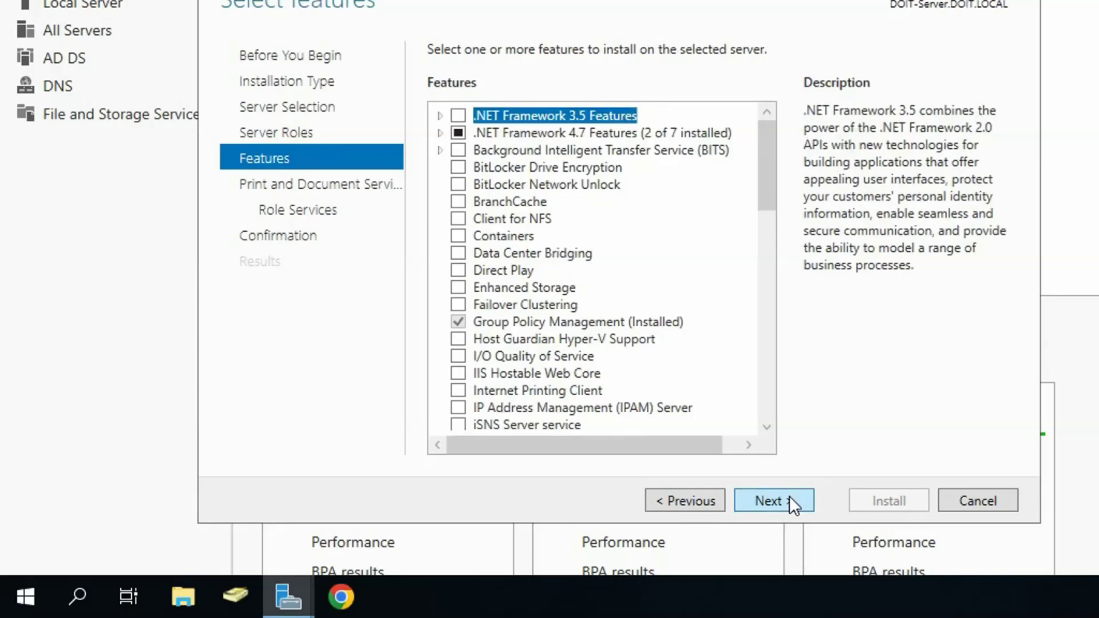
{"action": "left_click", "coordinate": [790, 499]}
{"action": "left_click", "coordinate": [790, 499]}
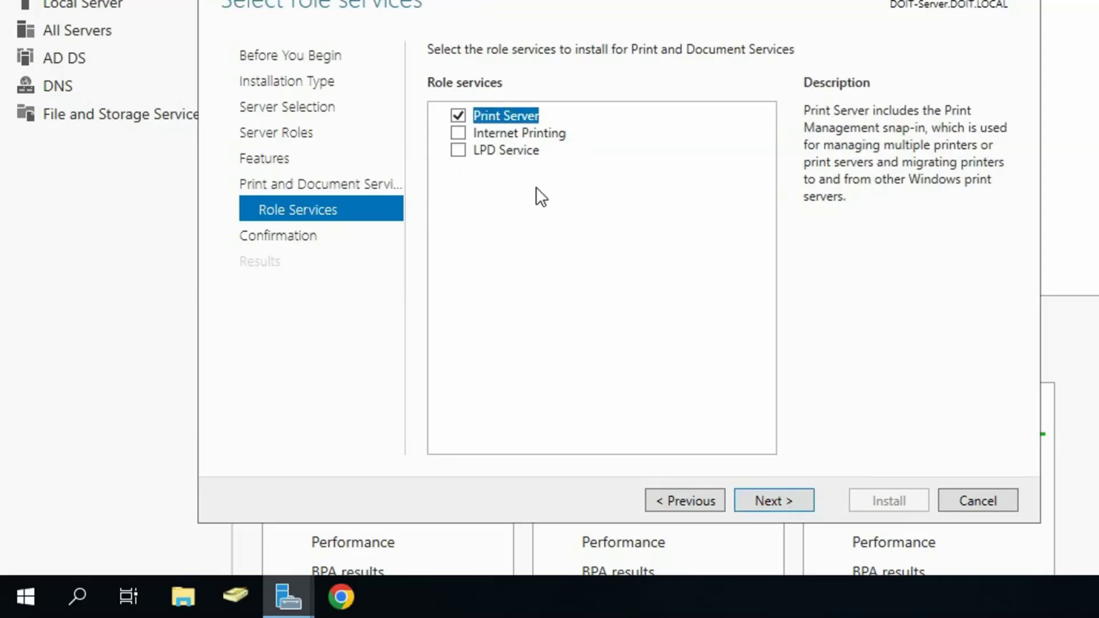
{"action": "left_click", "coordinate": [767, 492]}
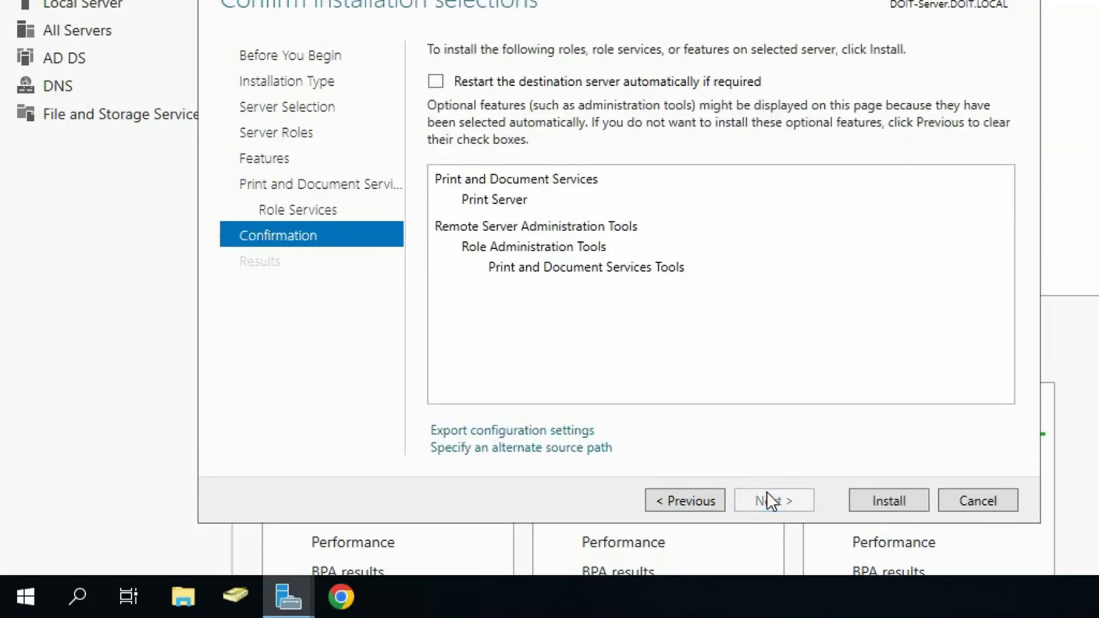
{"action": "left_click", "coordinate": [870, 503]}
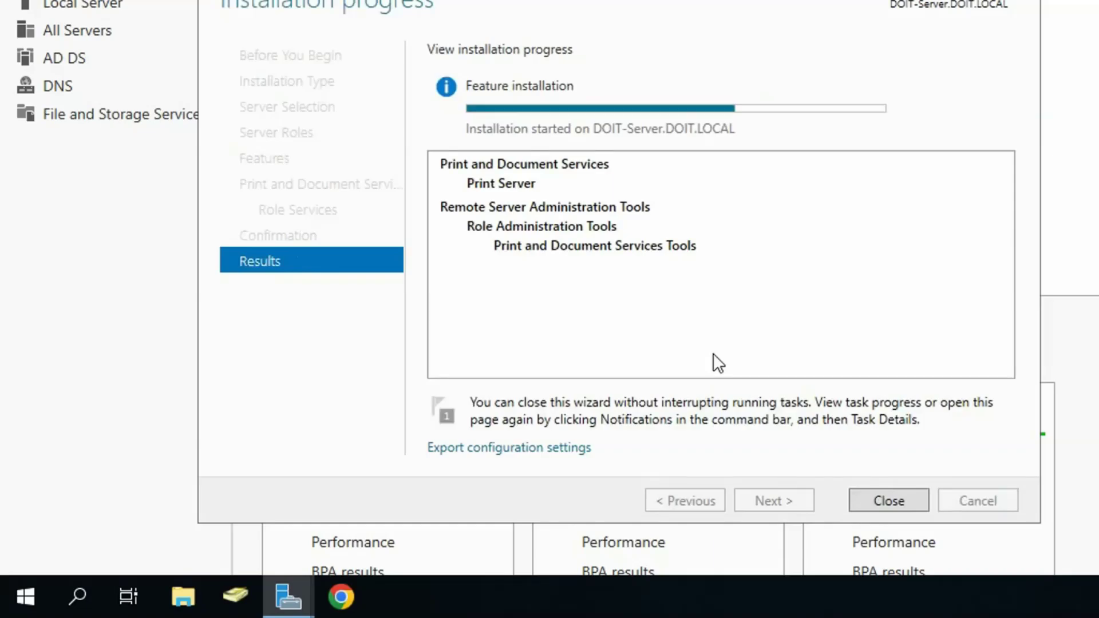
{"action": "left_click", "coordinate": [887, 500]}
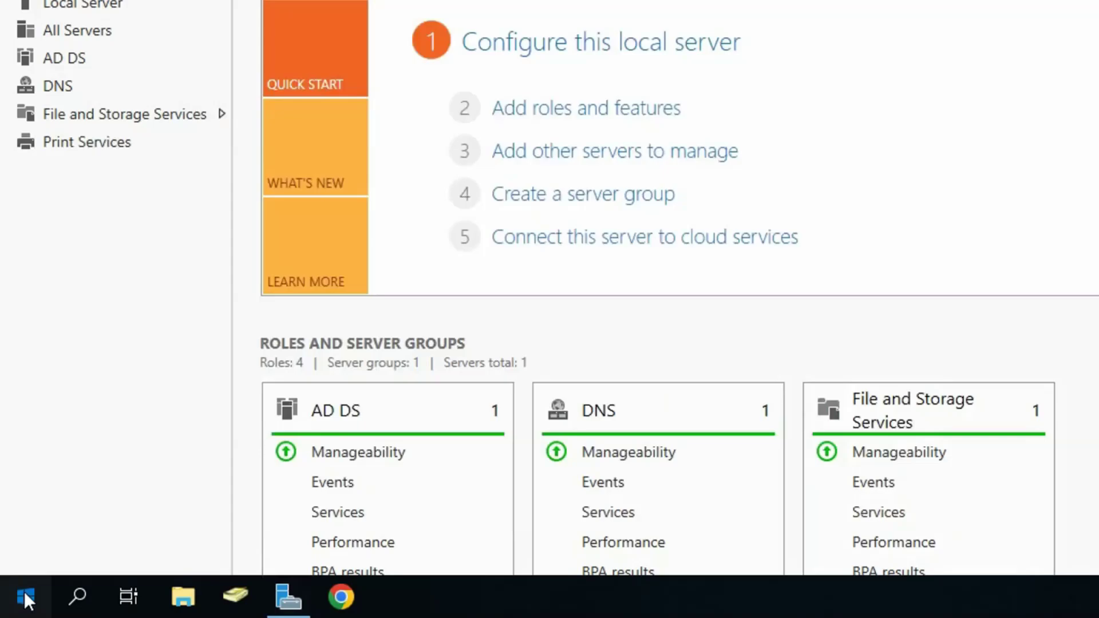
Step: Restart the server from the Start menu, then reopen Server Manager from the taskbar
{"action": "left_click", "coordinate": [27, 593]}
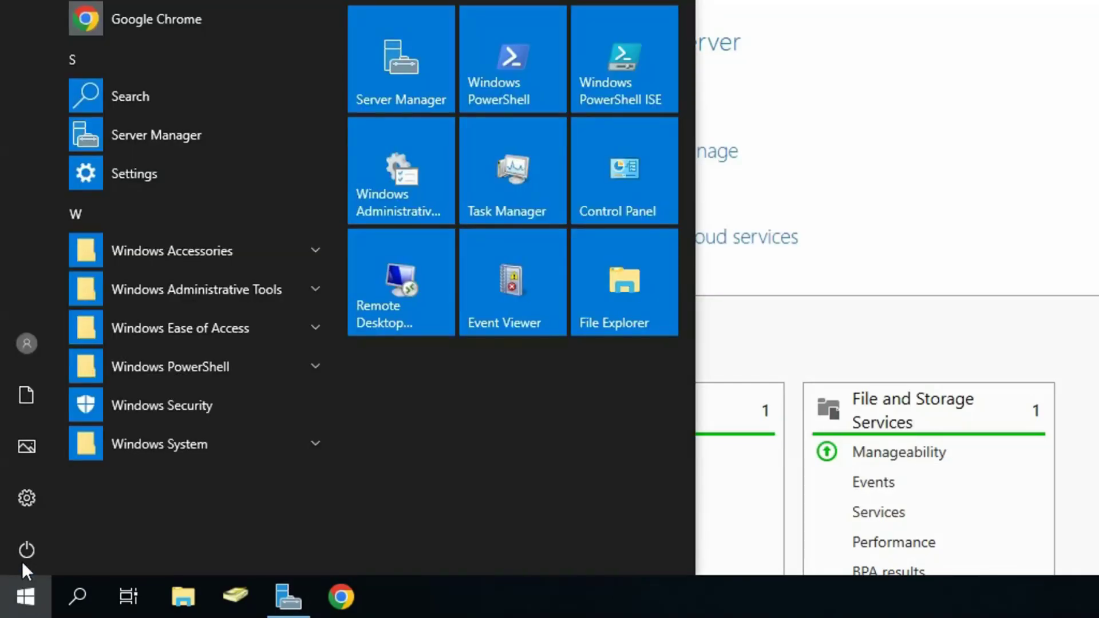
{"action": "left_click", "coordinate": [28, 546]}
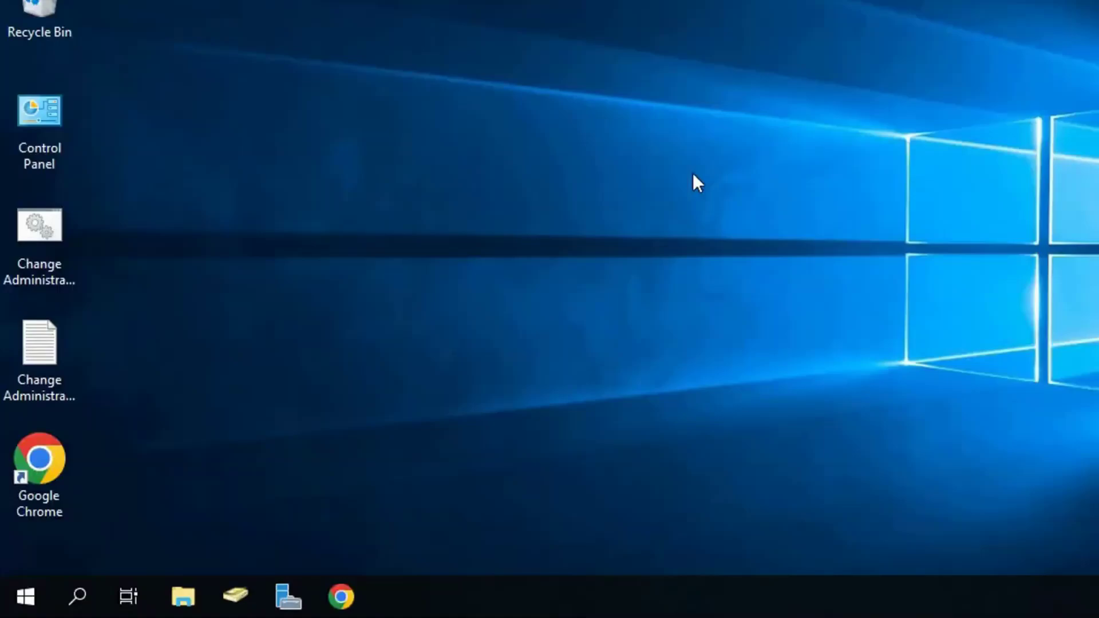
{"action": "left_click", "coordinate": [294, 584]}
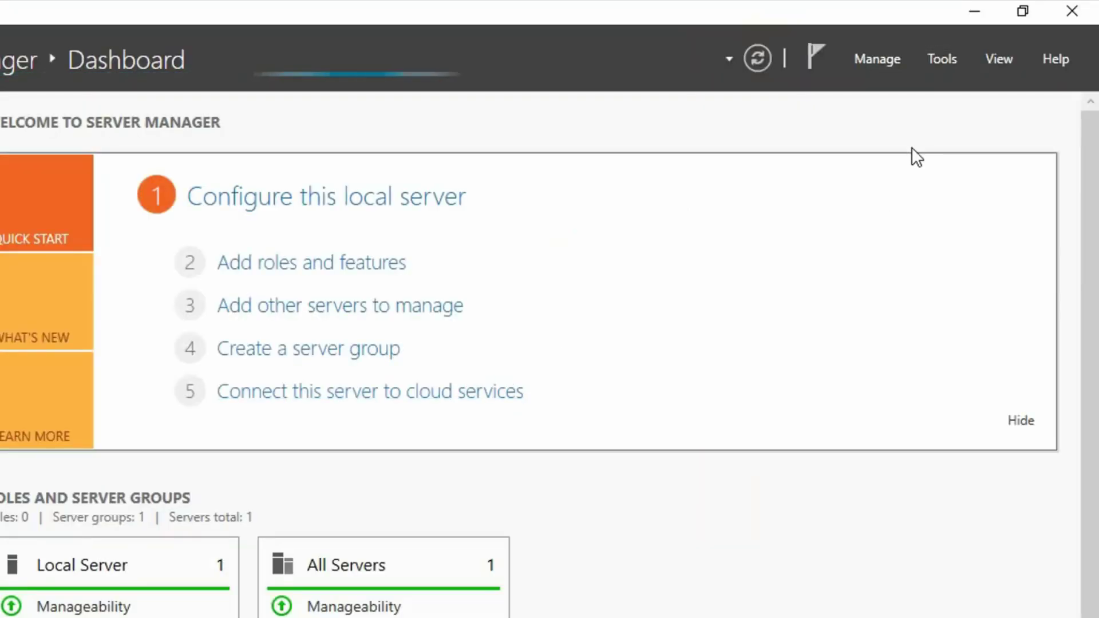
Step: Launch Group Policy Management and browse to DOIT.LOCAL's Group Policy Objects
{"action": "left_click", "coordinate": [949, 57]}
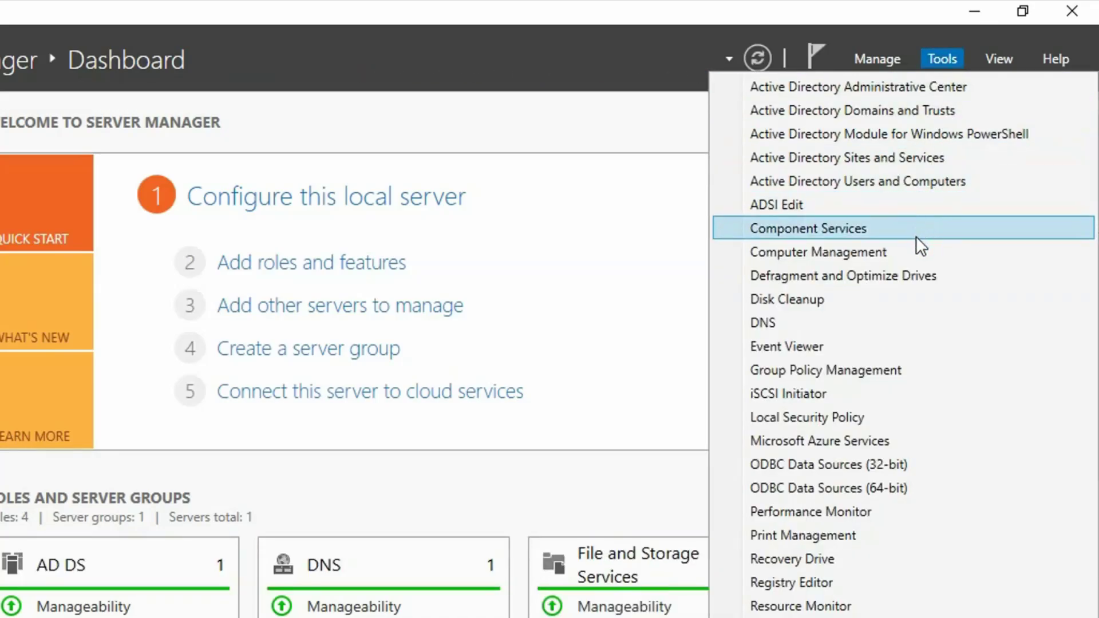
{"action": "left_click", "coordinate": [898, 369]}
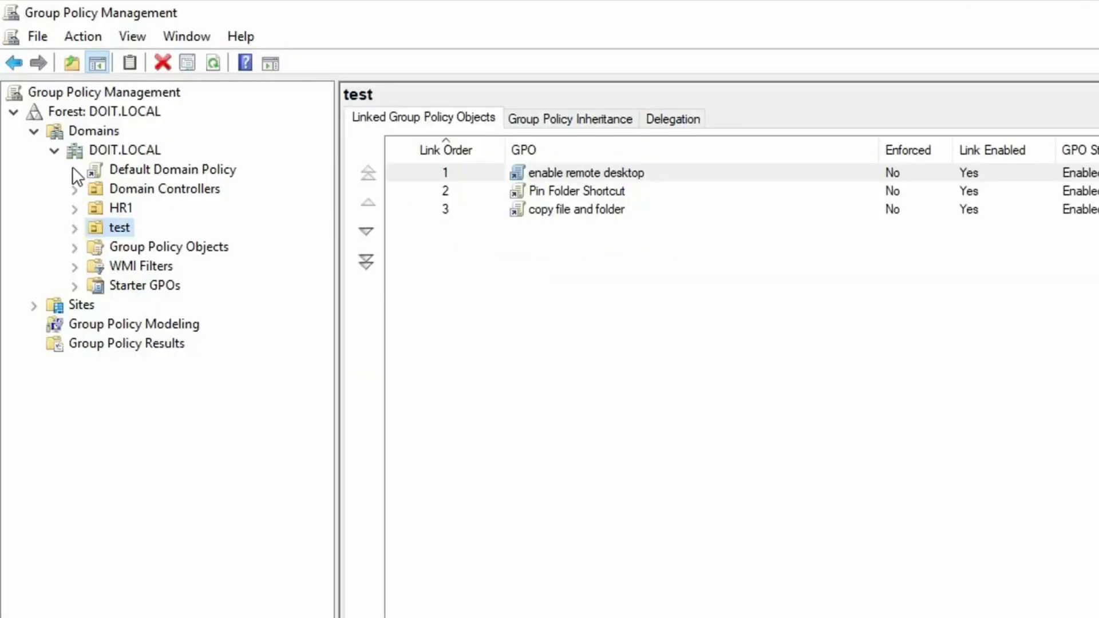
{"action": "left_click", "coordinate": [101, 151]}
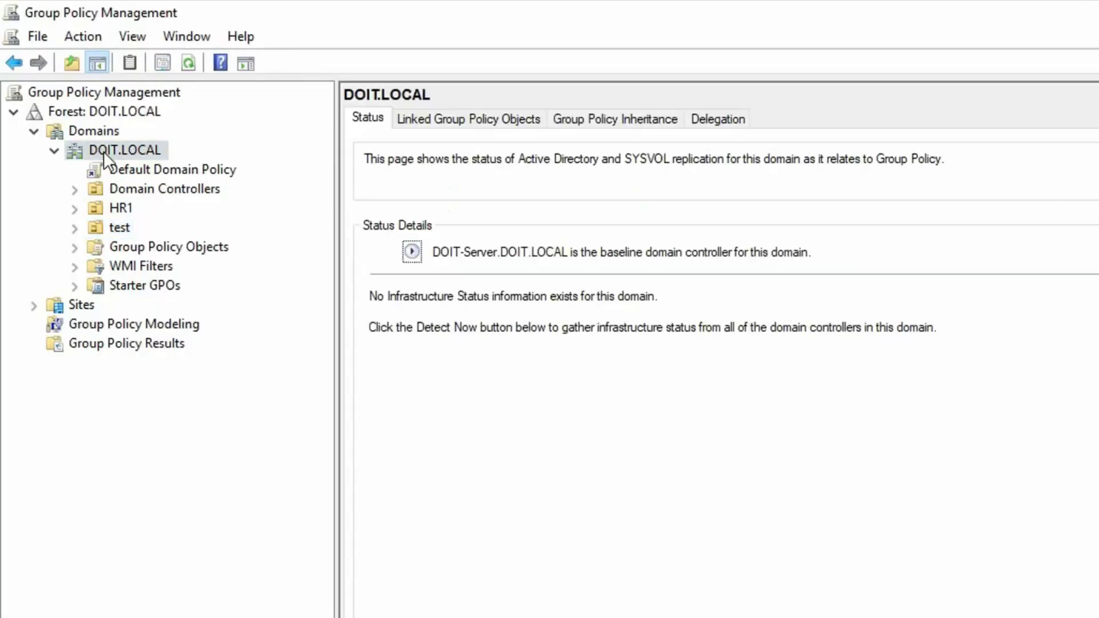
{"action": "left_click", "coordinate": [158, 249]}
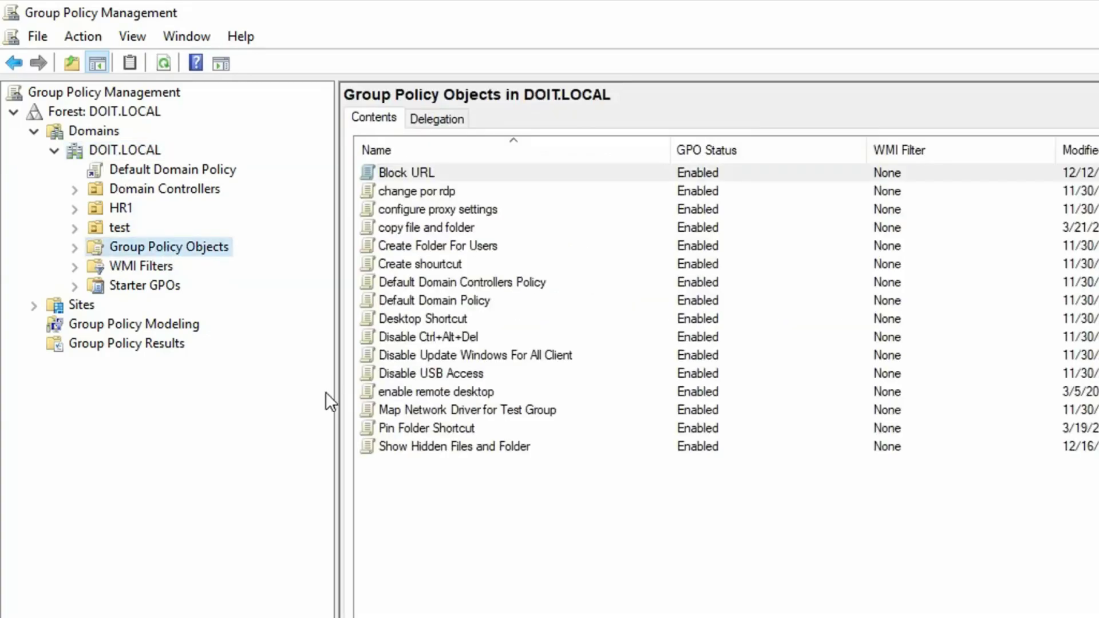
Step: Create a new GPO named 'Printers' and select it
{"action": "right_click", "coordinate": [216, 250]}
{"action": "left_click", "coordinate": [258, 254]}
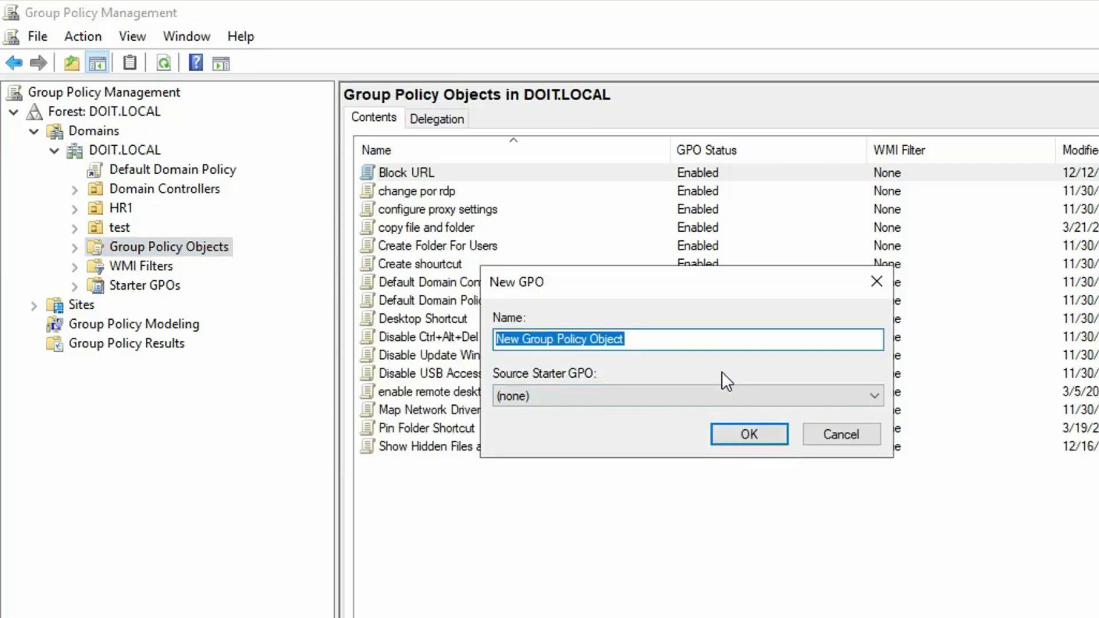
{"action": "type", "text": "P"}
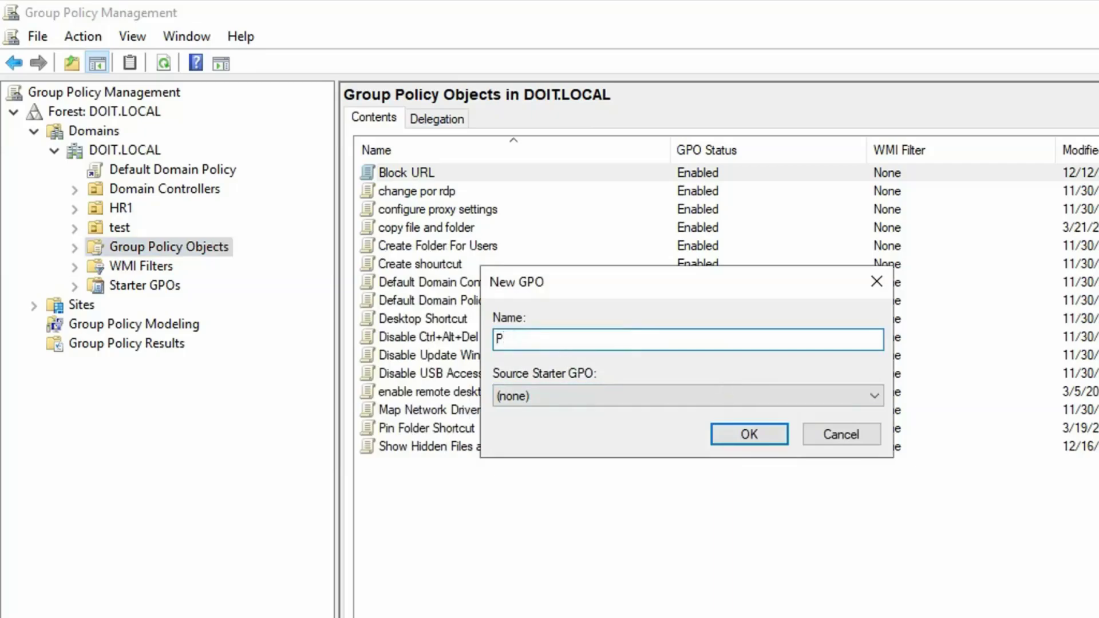
{"action": "type", "text": "rinters"}
{"action": "left_click", "coordinate": [760, 433]}
{"action": "left_click", "coordinate": [407, 446]}
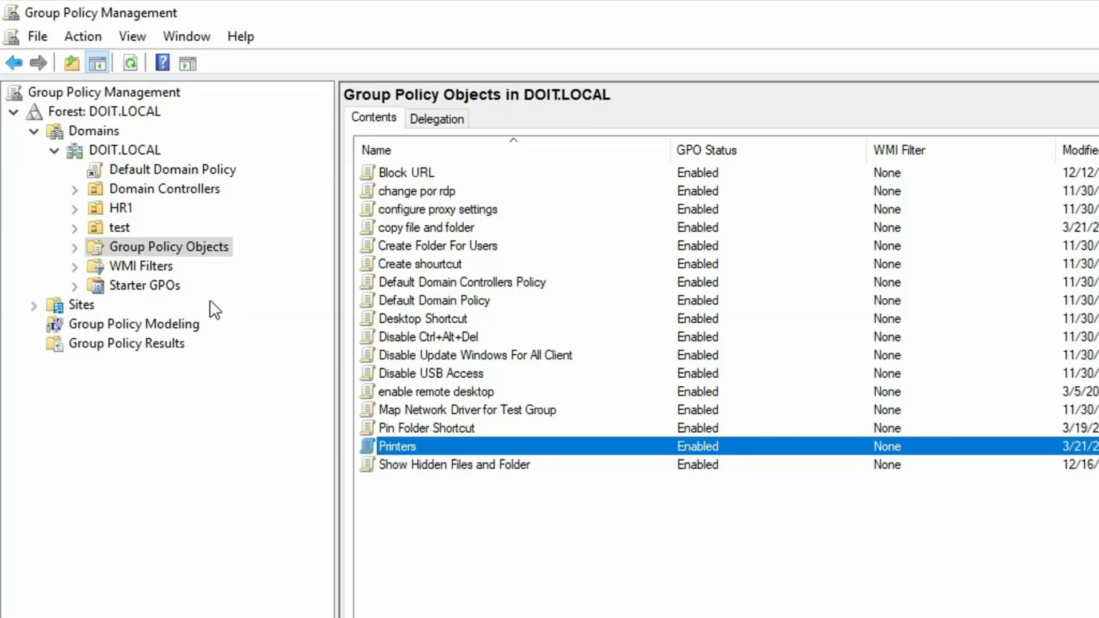
Step: Link the existing Printers GPO to the test OU
{"action": "left_click", "coordinate": [117, 227]}
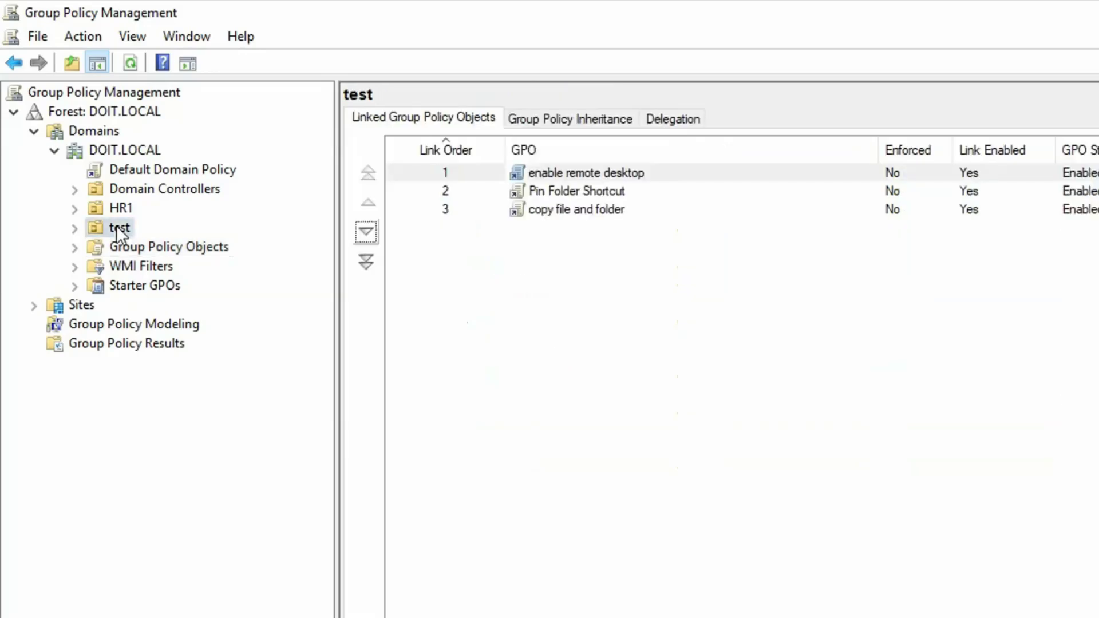
{"action": "right_click", "coordinate": [117, 232]}
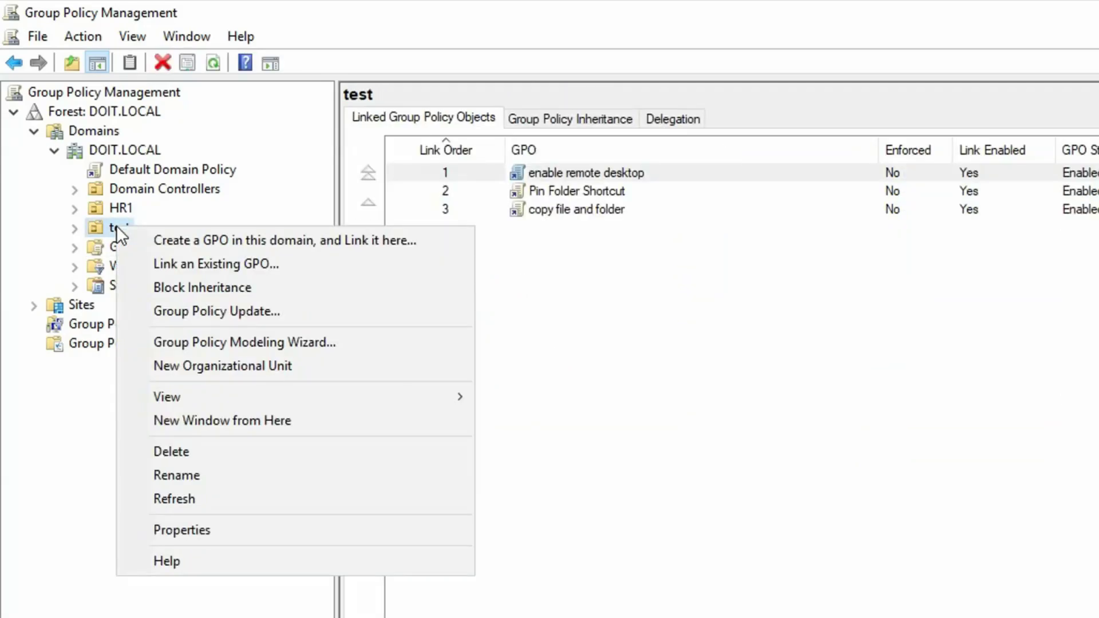
{"action": "left_click", "coordinate": [205, 261]}
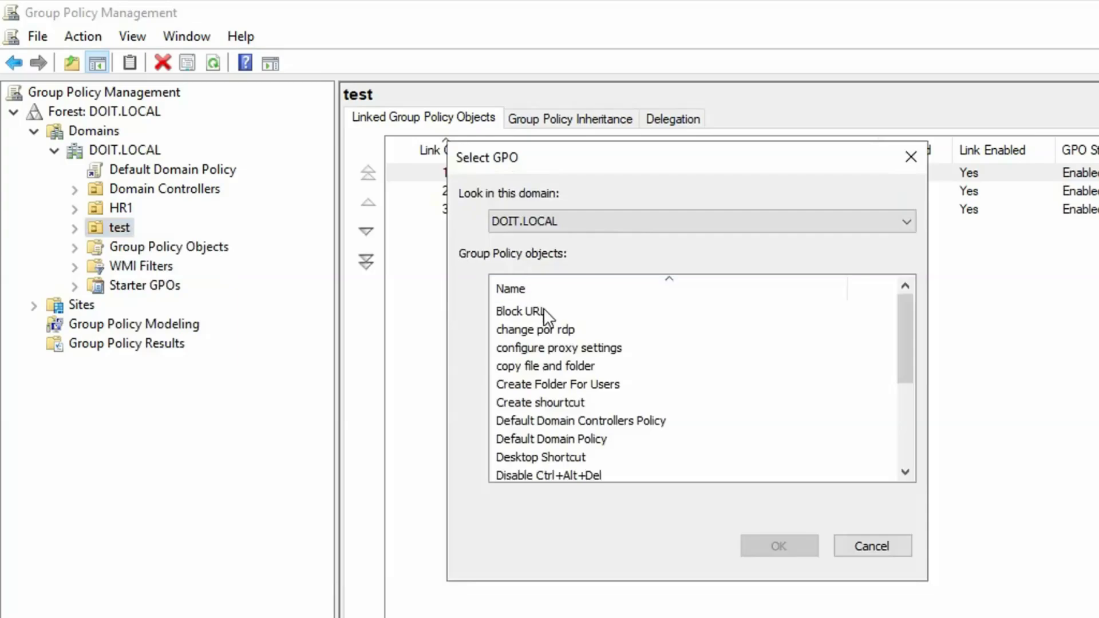
{"action": "scroll", "coordinate": [632, 412], "scroll_direction": "down", "scroll_amount": 3}
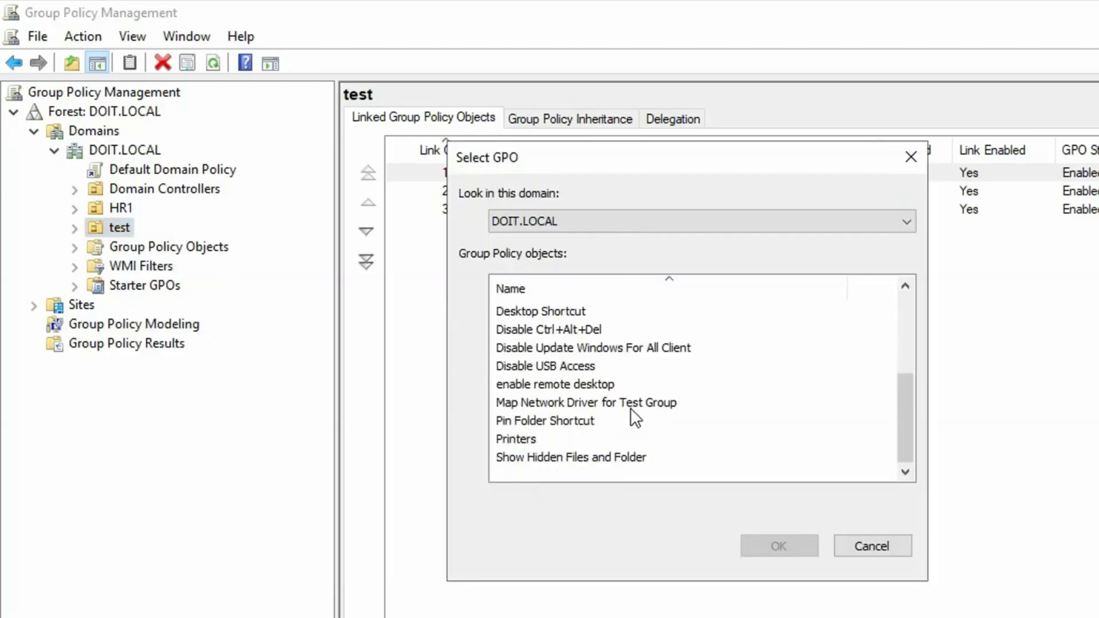
{"action": "left_click", "coordinate": [540, 440]}
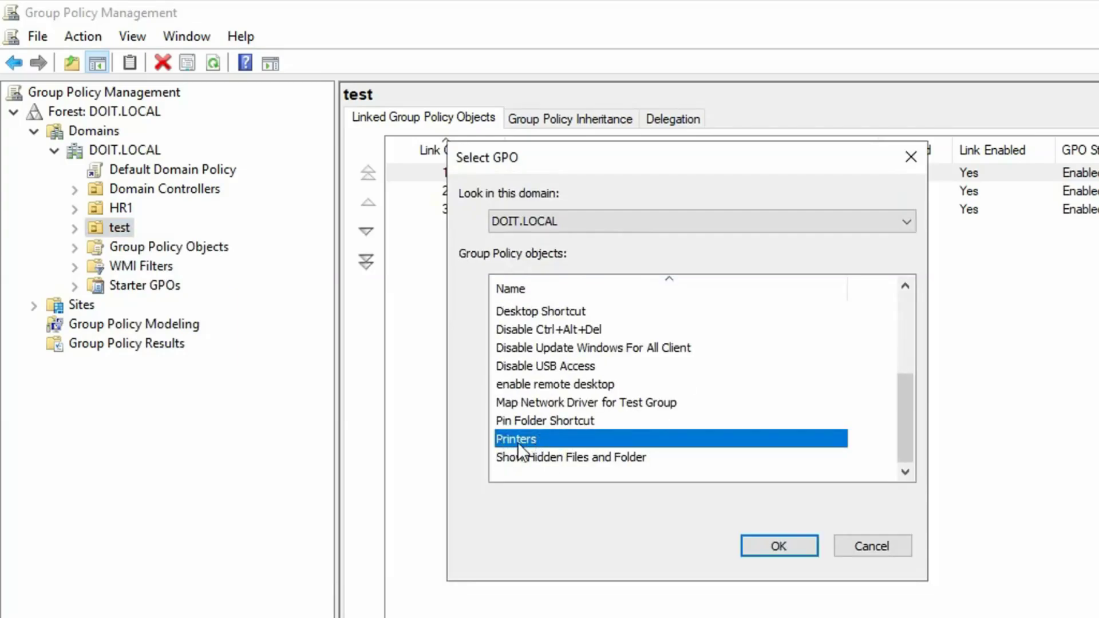
{"action": "left_click", "coordinate": [777, 547]}
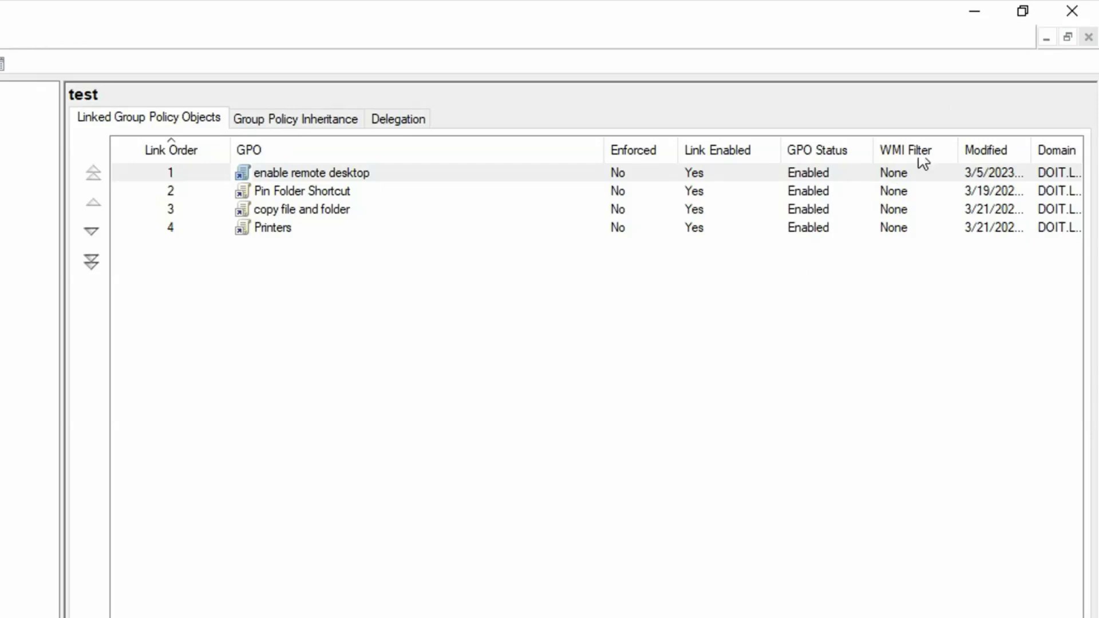
Step: Close Group Policy Management and launch Print Management from Server Manager's Tools
{"action": "left_click", "coordinate": [1072, 11]}
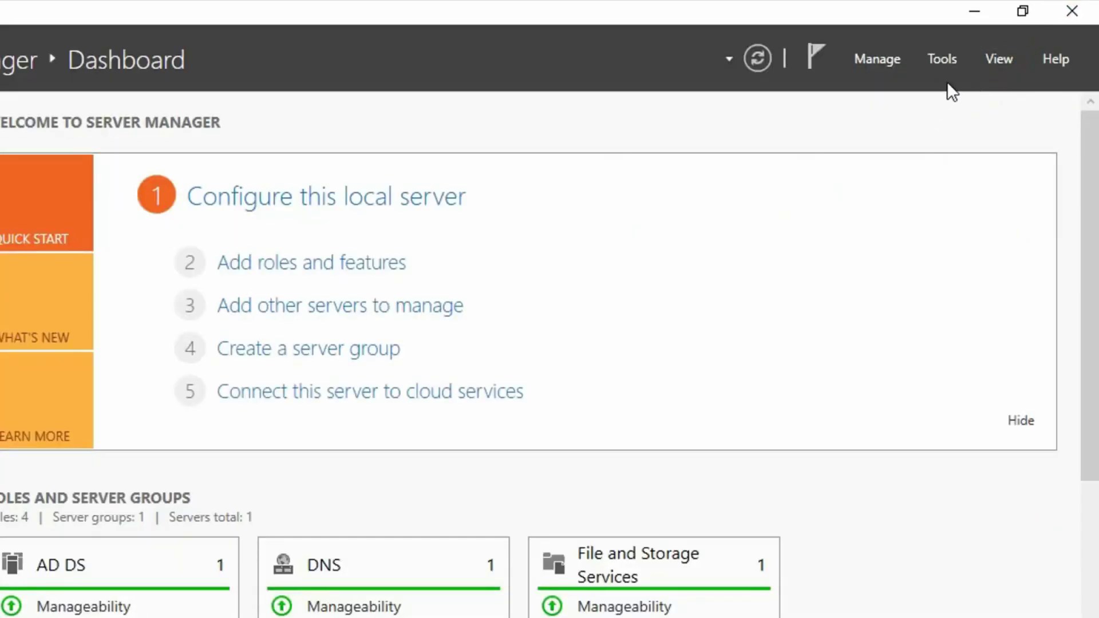
{"action": "left_click", "coordinate": [947, 63]}
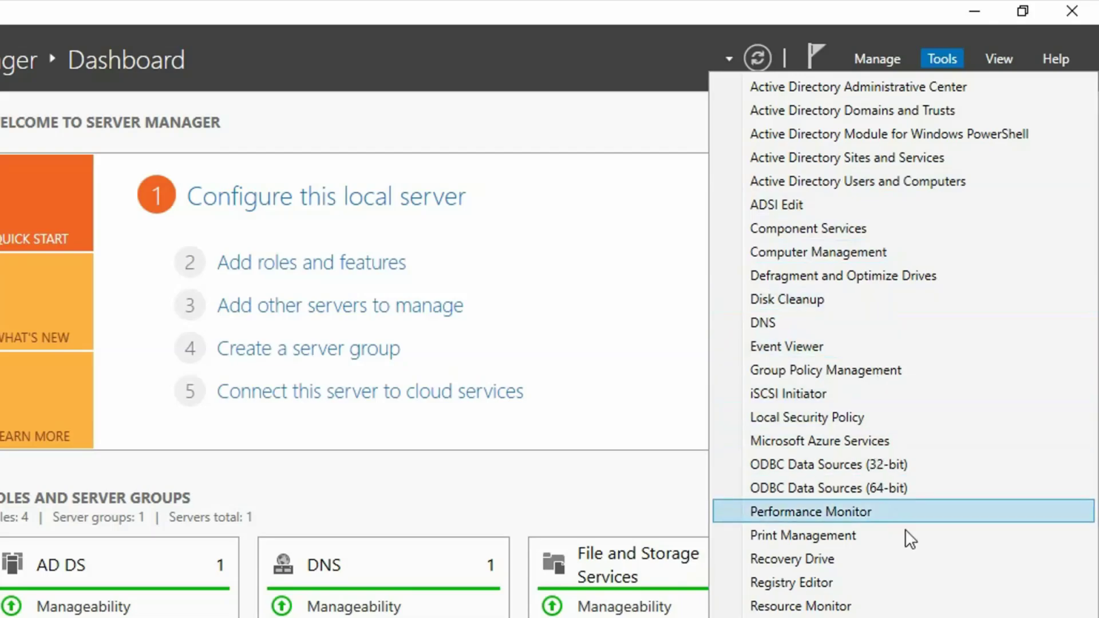
{"action": "left_click", "coordinate": [955, 538]}
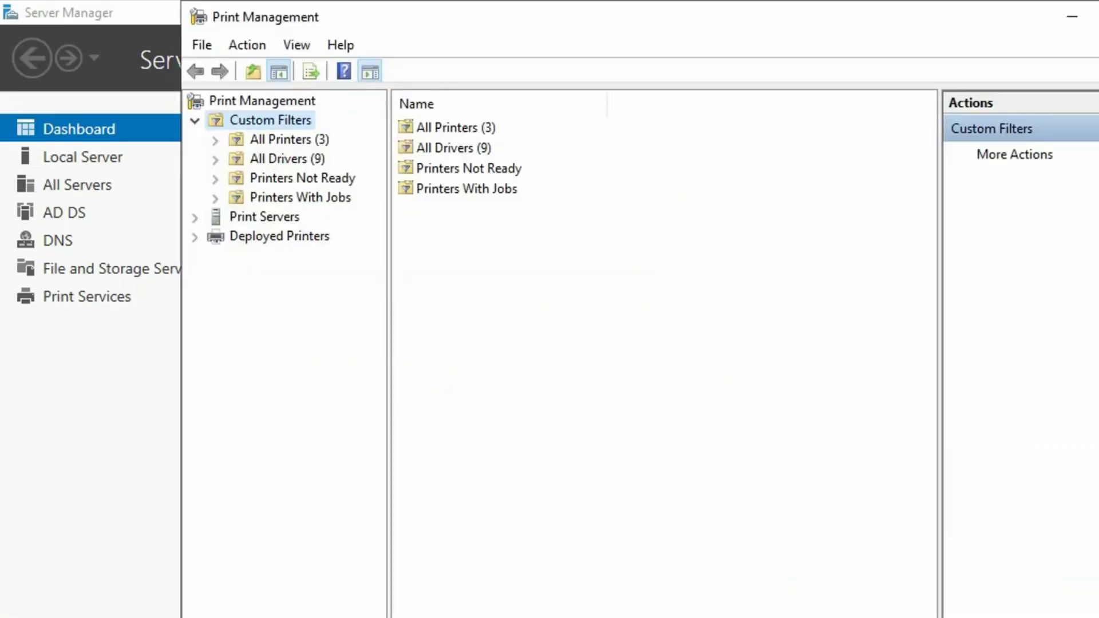
Step: Maximize Print Management, show All Printers, and right-click HP LaserJet Pro 400
{"action": "left_click", "coordinate": [1098, 17]}
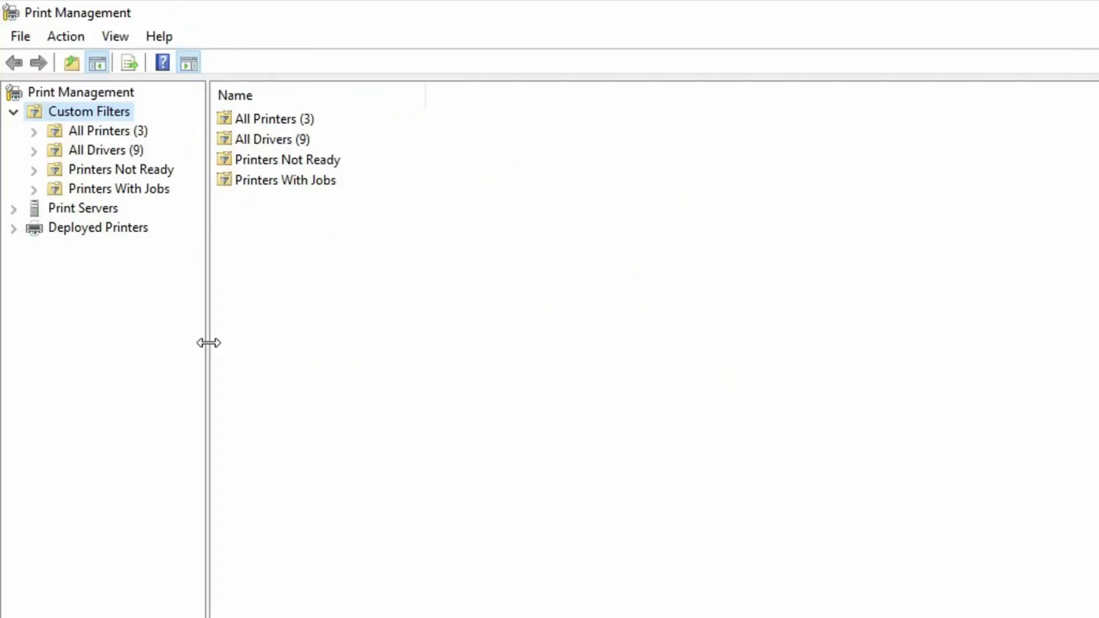
{"action": "left_click_drag", "start_coordinate": [209, 342], "coordinate": [284, 364]}
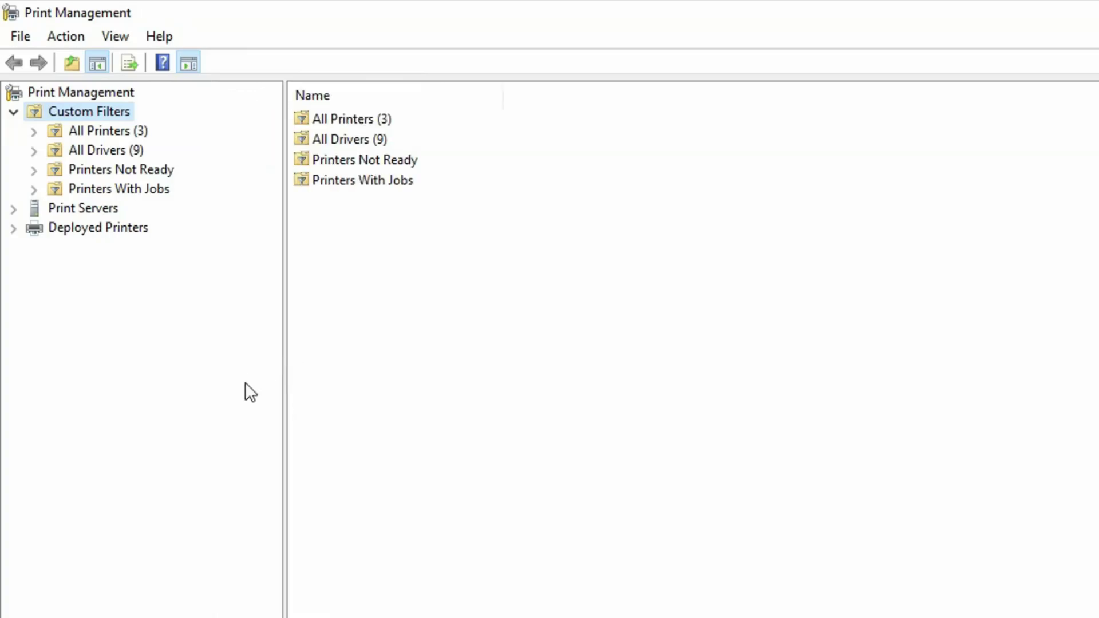
{"action": "left_click", "coordinate": [83, 132]}
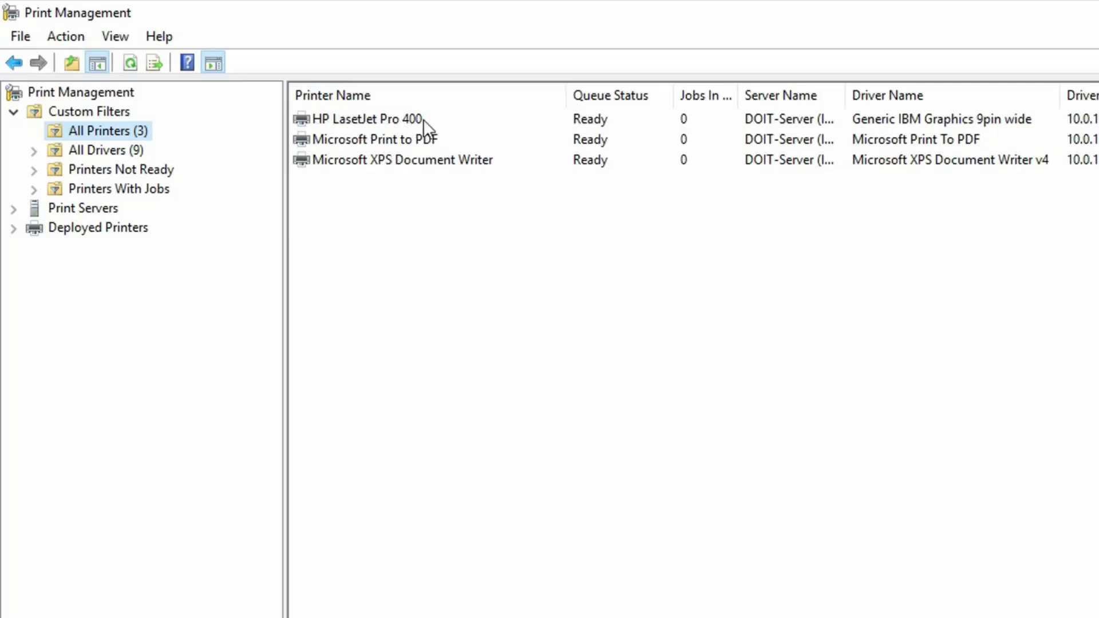
{"action": "left_click", "coordinate": [524, 119]}
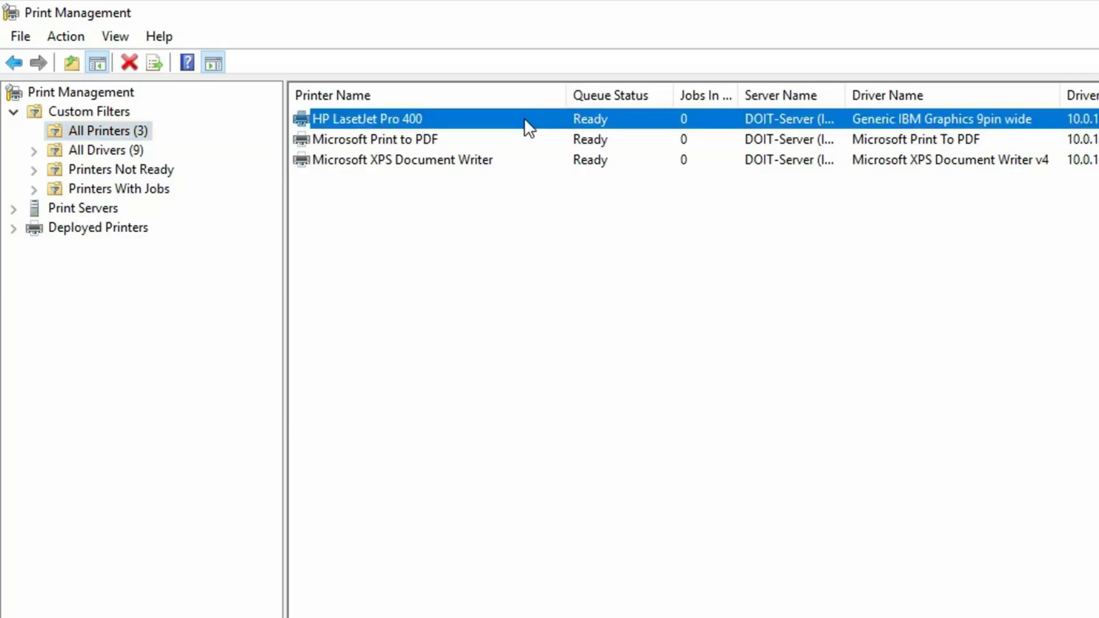
{"action": "right_click", "coordinate": [524, 119]}
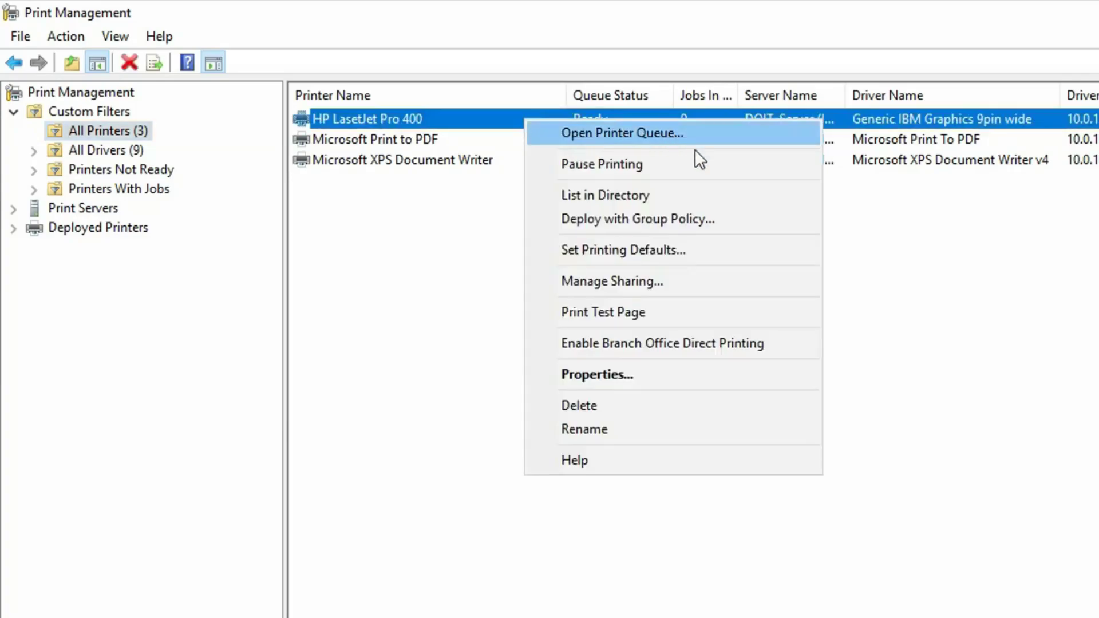
Step: Choose Deploy with Group Policy and pick the Printers GPO from the All tab
{"action": "left_click", "coordinate": [776, 223]}
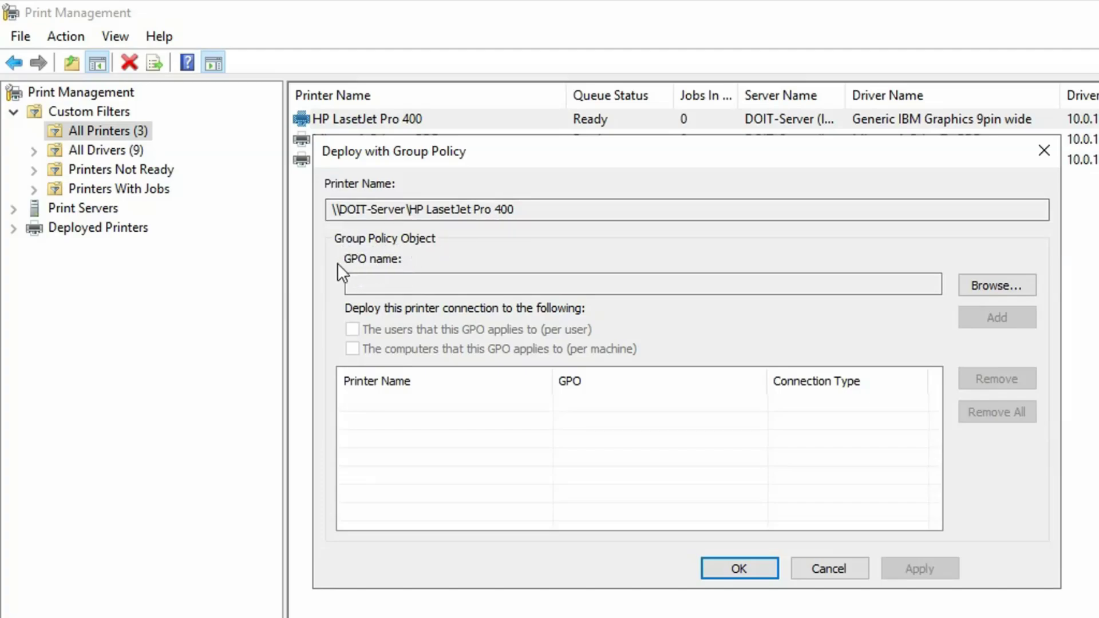
{"action": "left_click", "coordinate": [990, 284]}
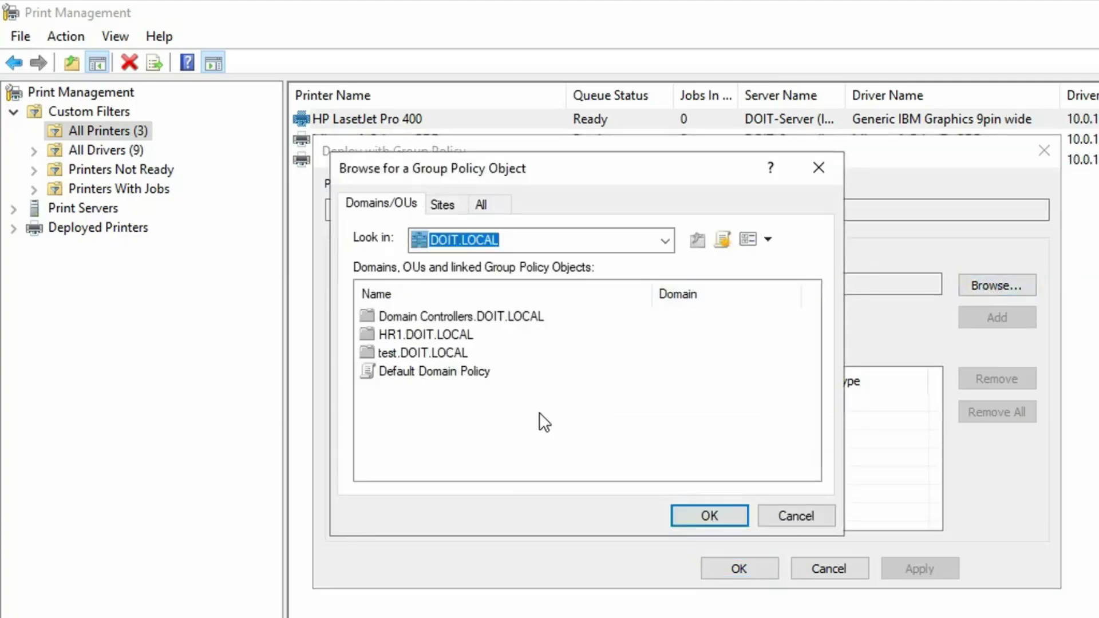
{"action": "left_click", "coordinate": [496, 198]}
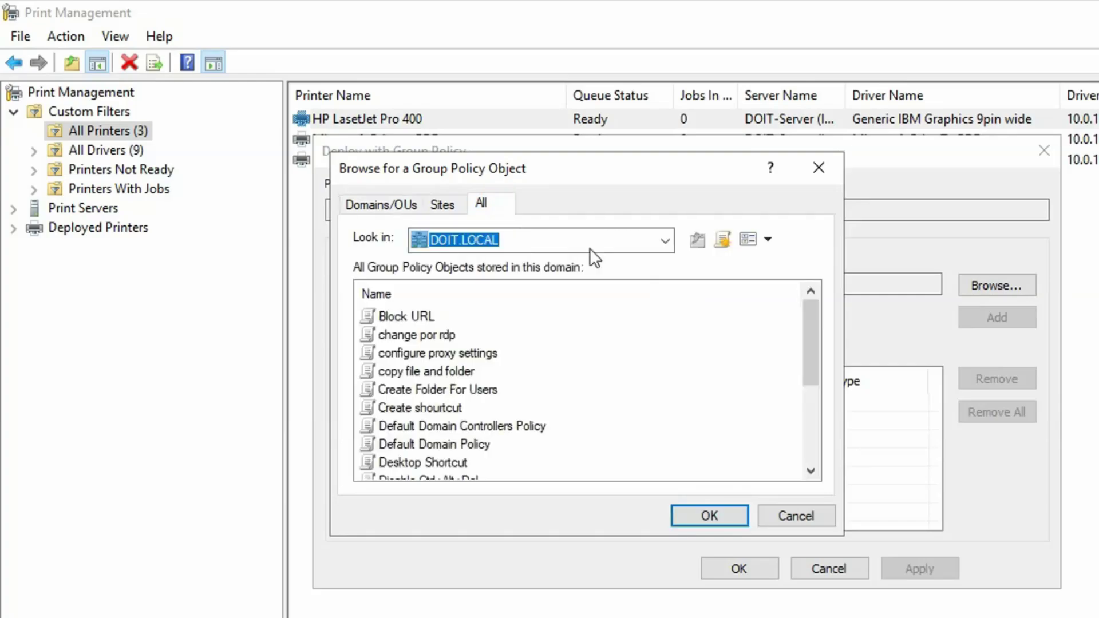
{"action": "left_click_drag", "start_coordinate": [808, 354], "coordinate": [816, 434]}
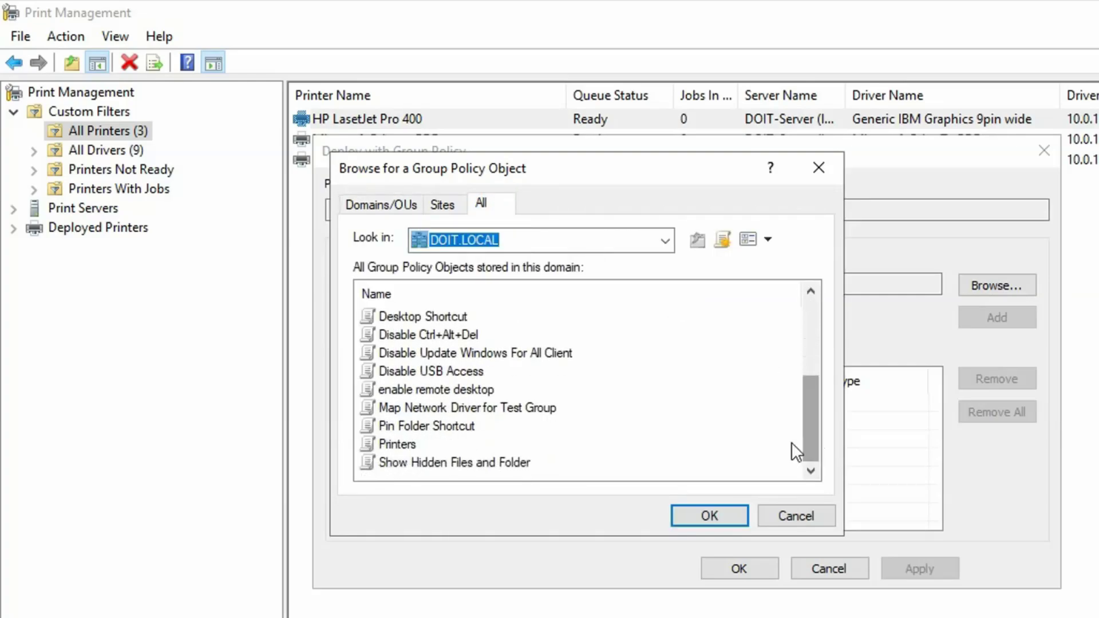
{"action": "left_click", "coordinate": [394, 443]}
{"action": "left_click", "coordinate": [704, 514]}
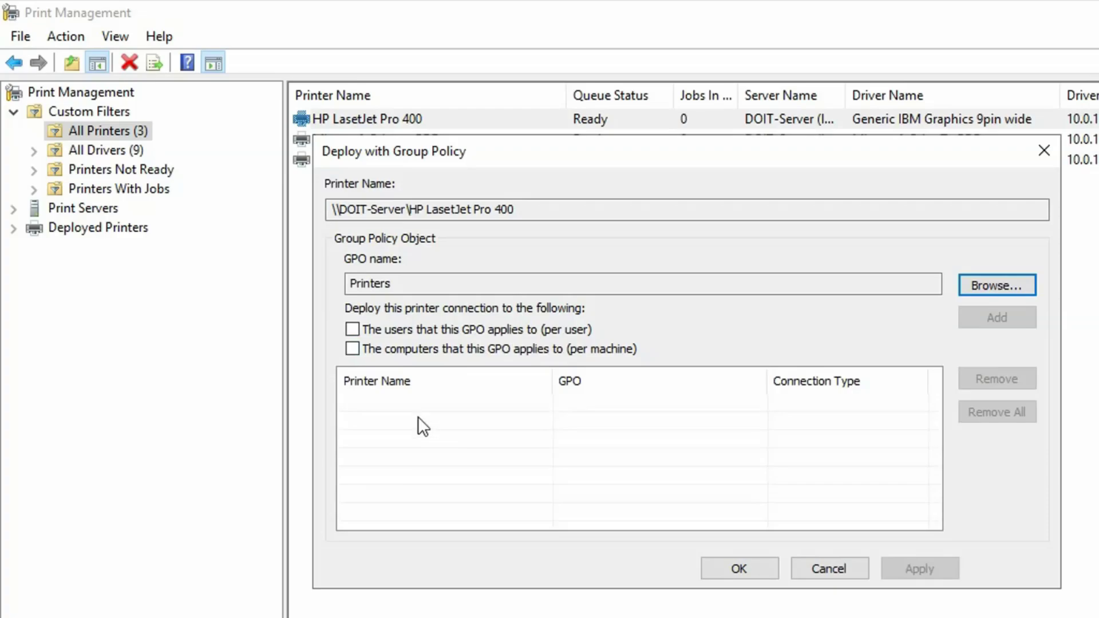
Step: Add per-user and per-machine deployments, apply them, and dismiss the success message
{"action": "left_click", "coordinate": [352, 330]}
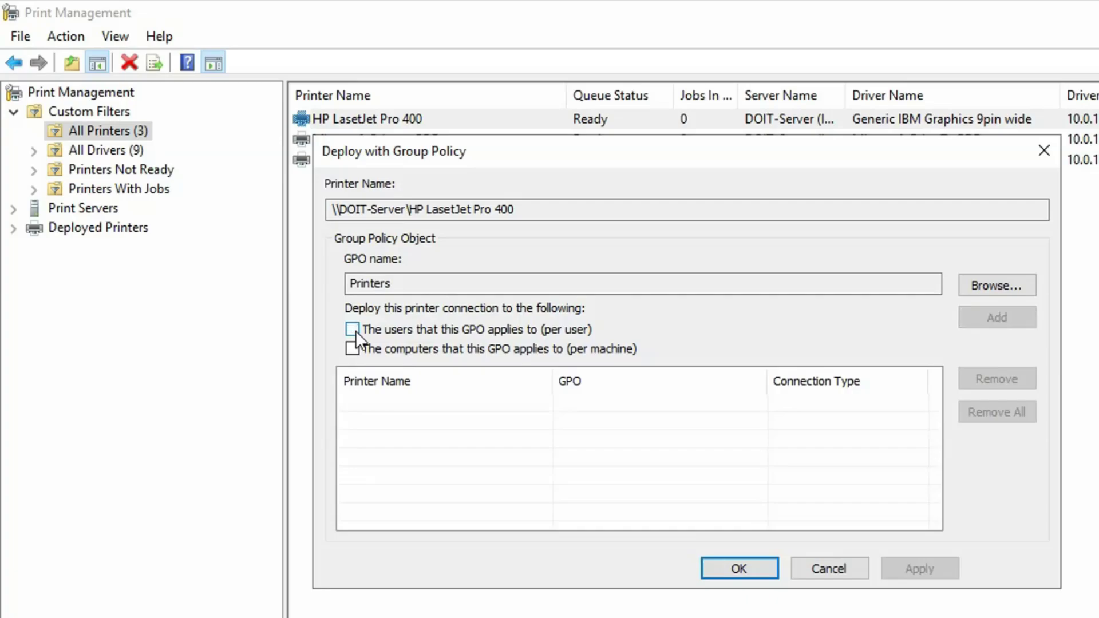
{"action": "left_click", "coordinate": [353, 347]}
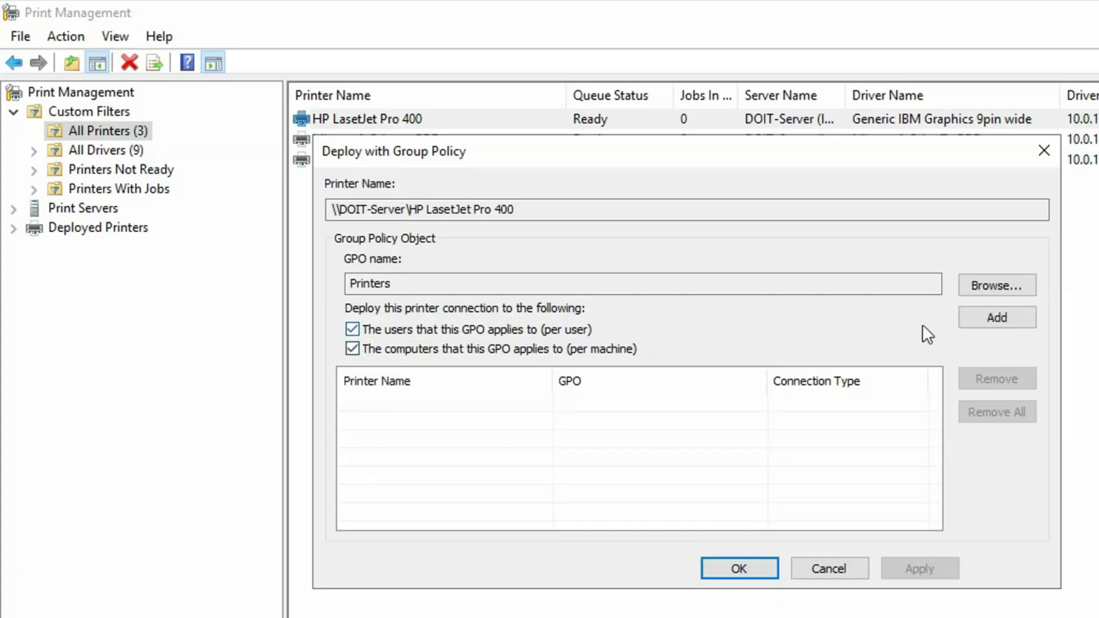
{"action": "left_click", "coordinate": [996, 317]}
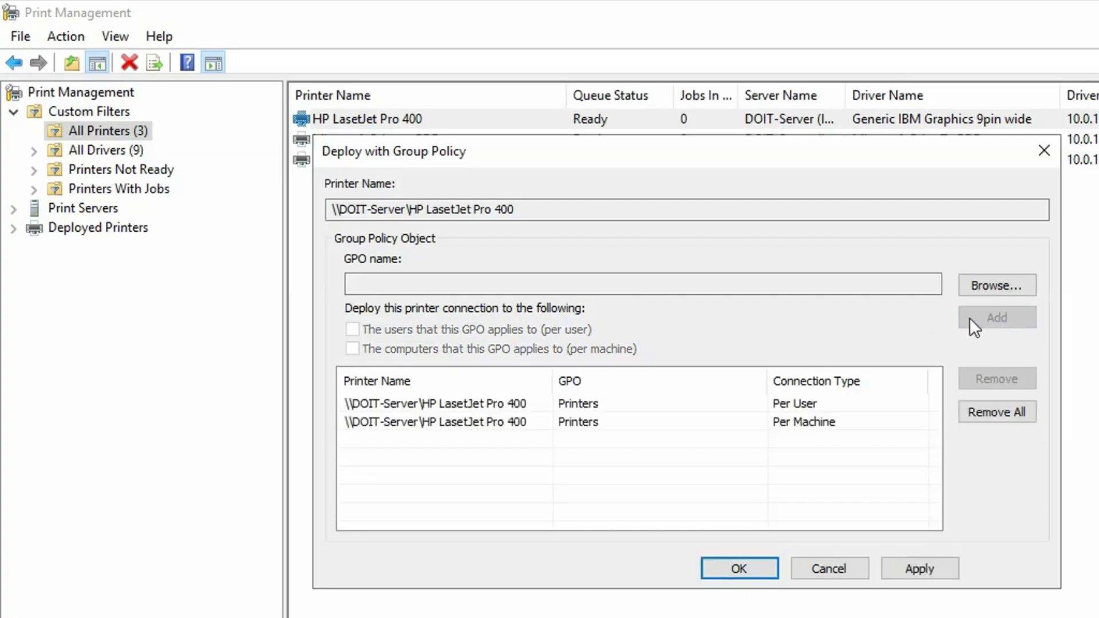
{"action": "left_click", "coordinate": [930, 577]}
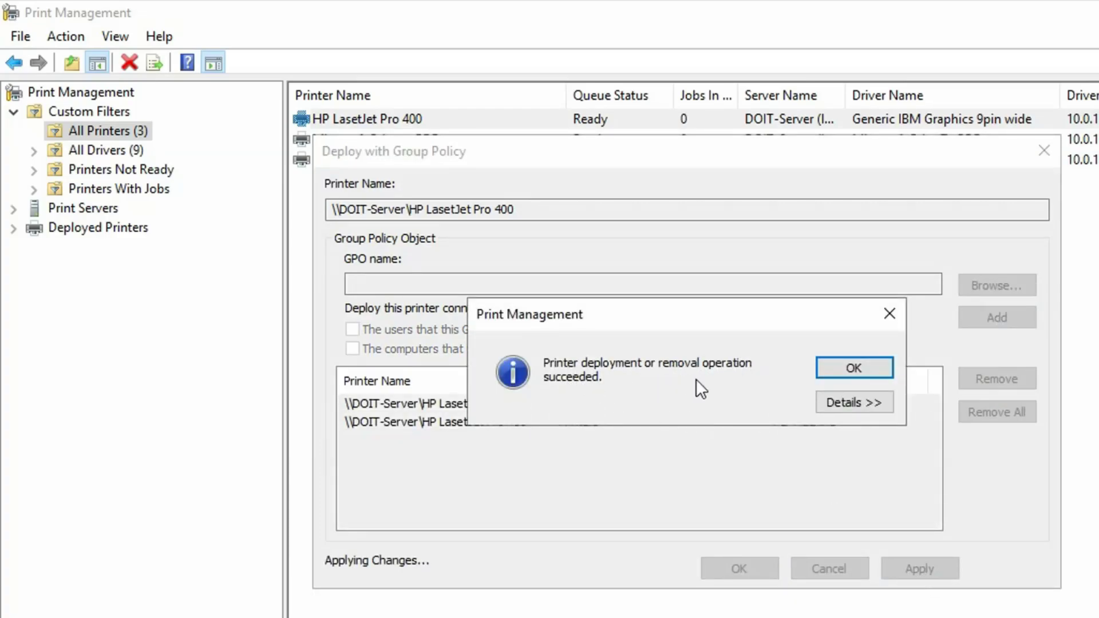
{"action": "left_click", "coordinate": [846, 367]}
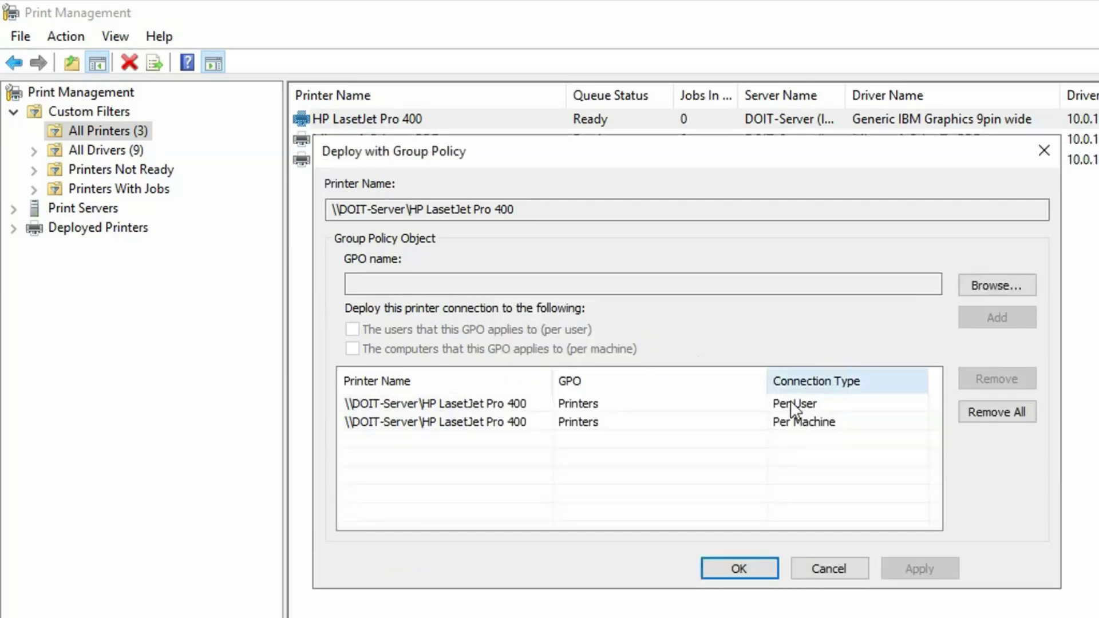
{"action": "left_click", "coordinate": [728, 565]}
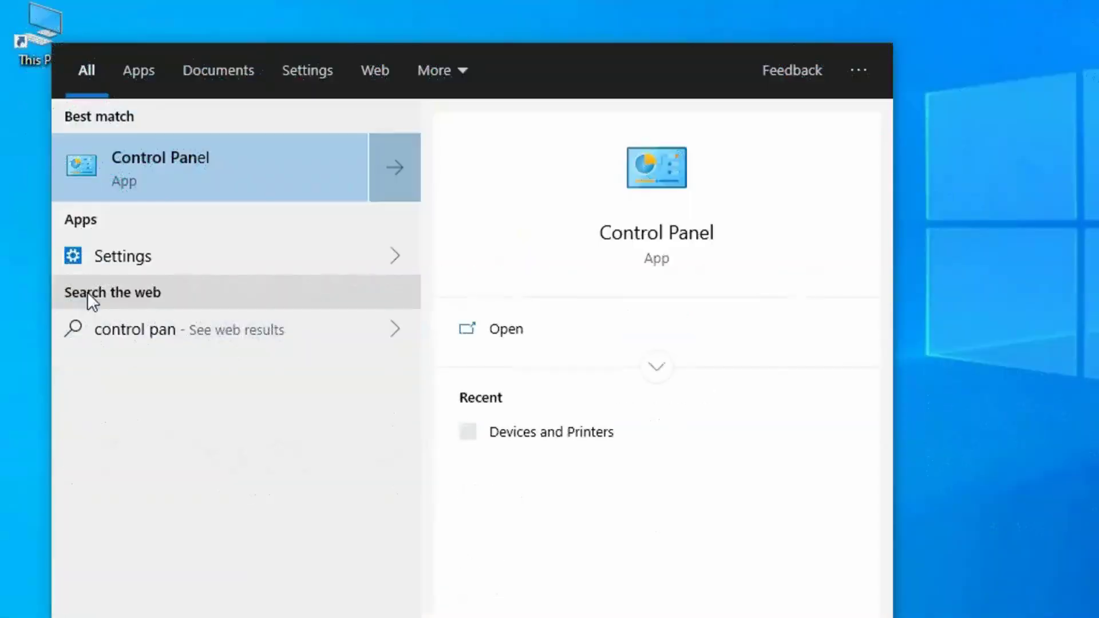
Step: Find and open Control Panel through Start search, then start a new search
{"action": "type", "text": "el"}
{"action": "left_click", "coordinate": [194, 160]}
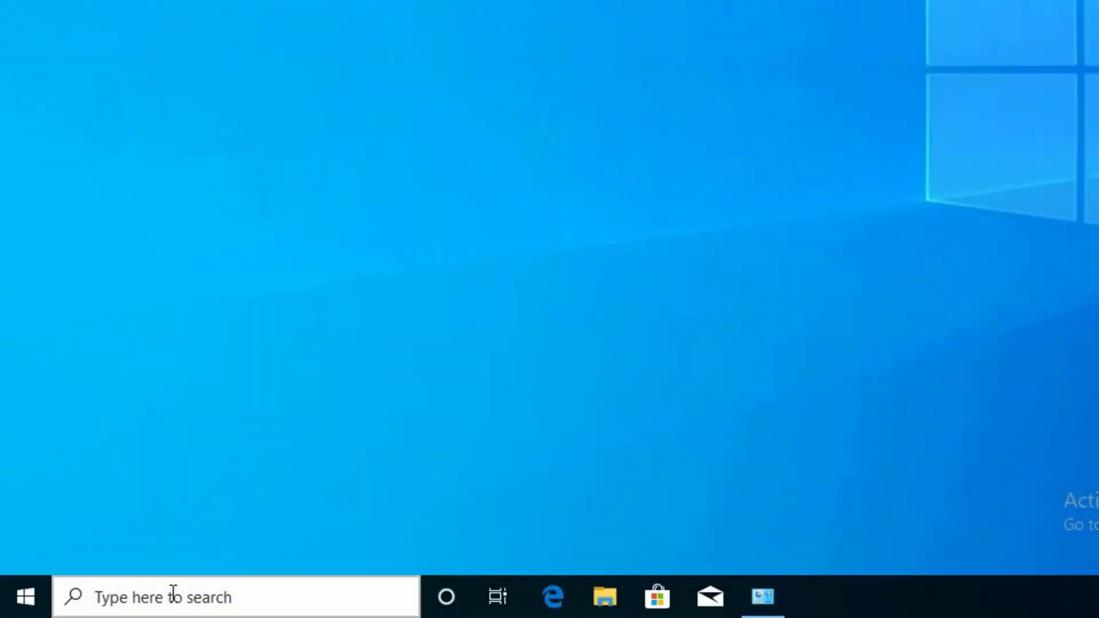
{"action": "left_click", "coordinate": [171, 596]}
Step: Run gpupdate /force in Command Prompt to refresh the client's computer policy
{"action": "type", "text": "c"}
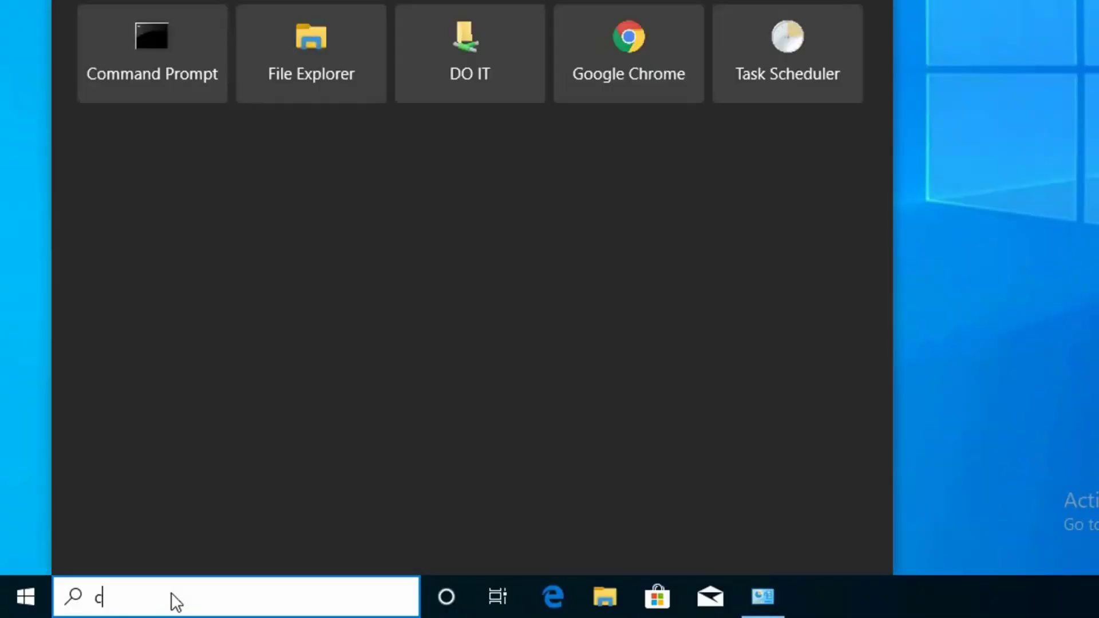
{"action": "type", "text": "md"}
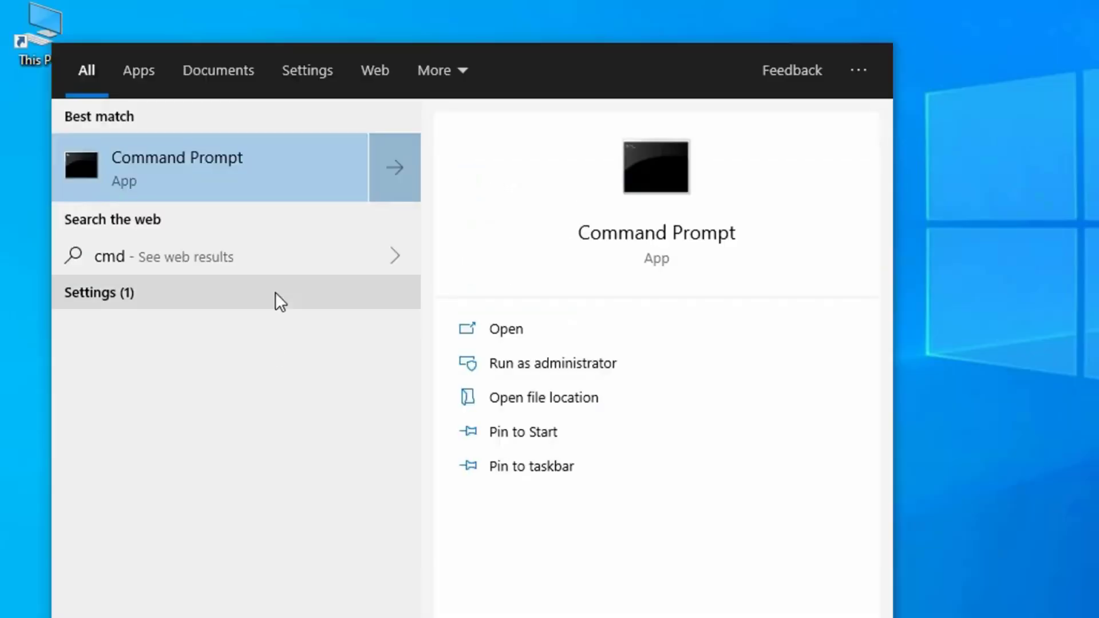
{"action": "left_click", "coordinate": [262, 182]}
{"action": "type", "text": "g"}
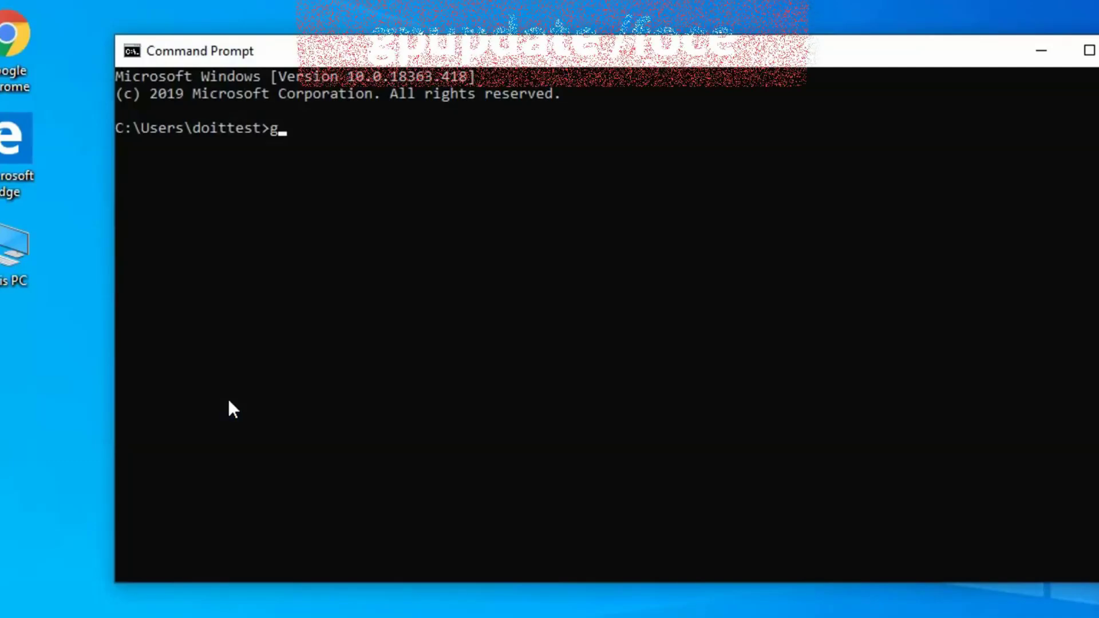
{"action": "type", "text": "pu"}
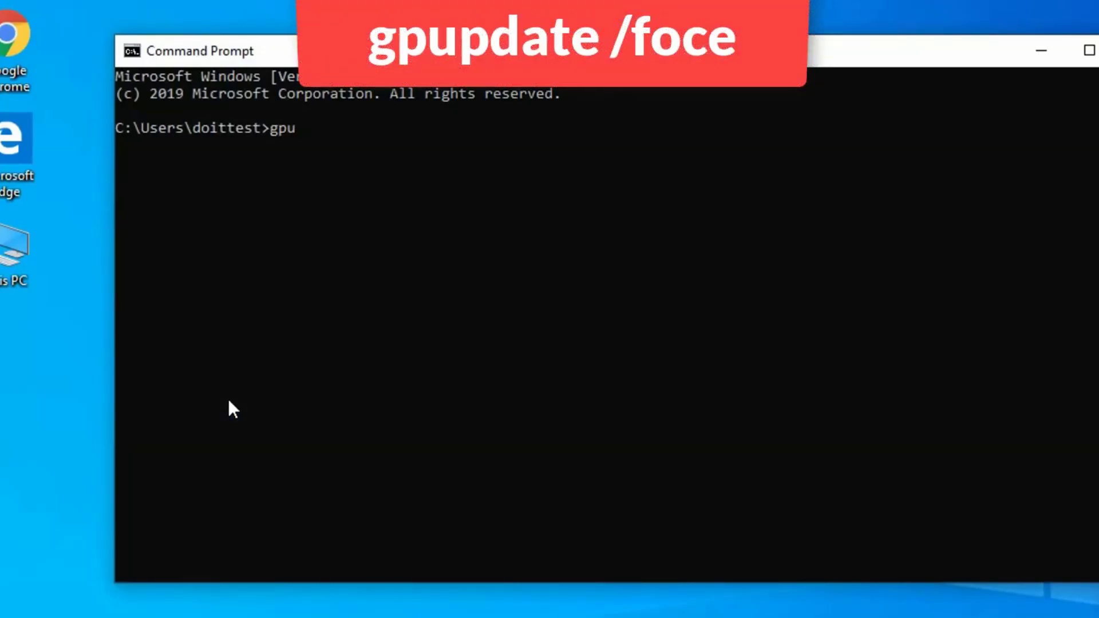
{"action": "type", "text": "pdate /force"}
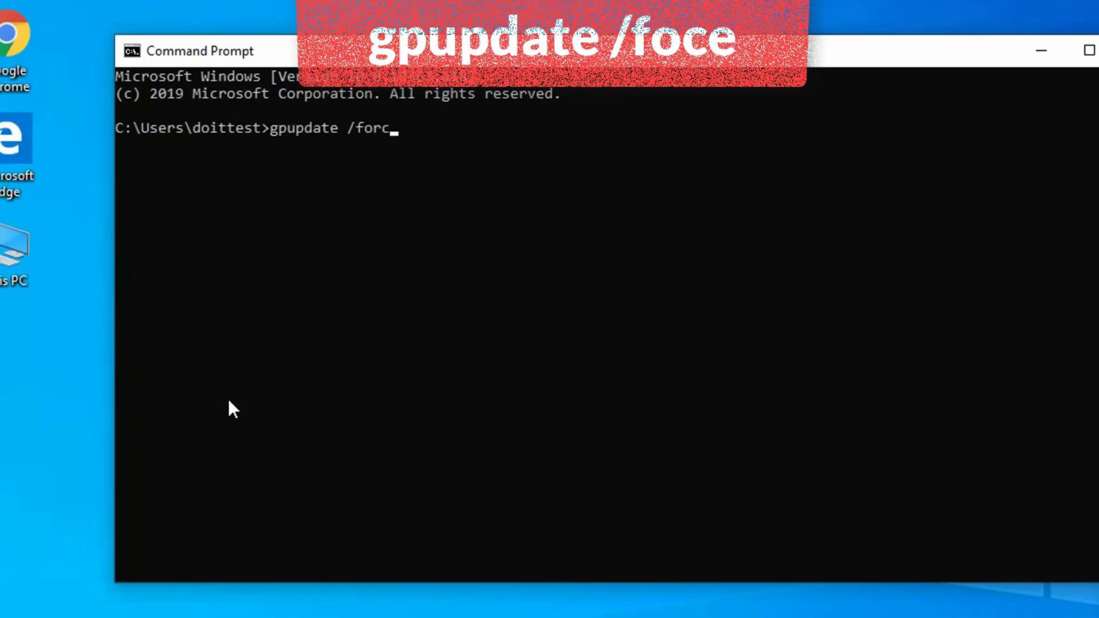
{"action": "key", "text": "Return"}
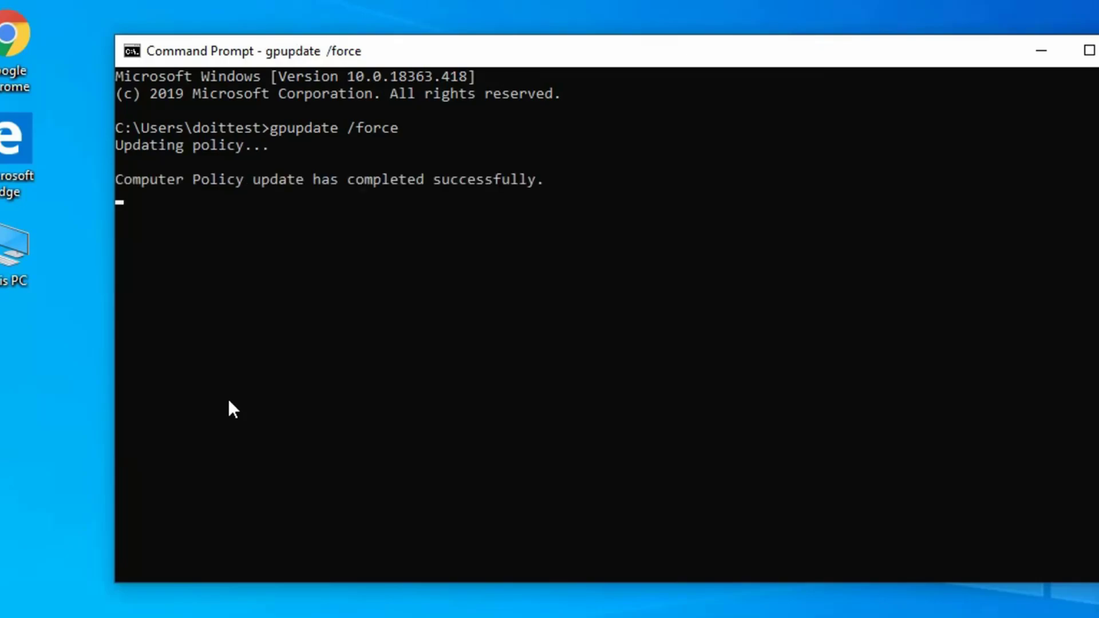
{"action": "left_click", "coordinate": [299, 402]}
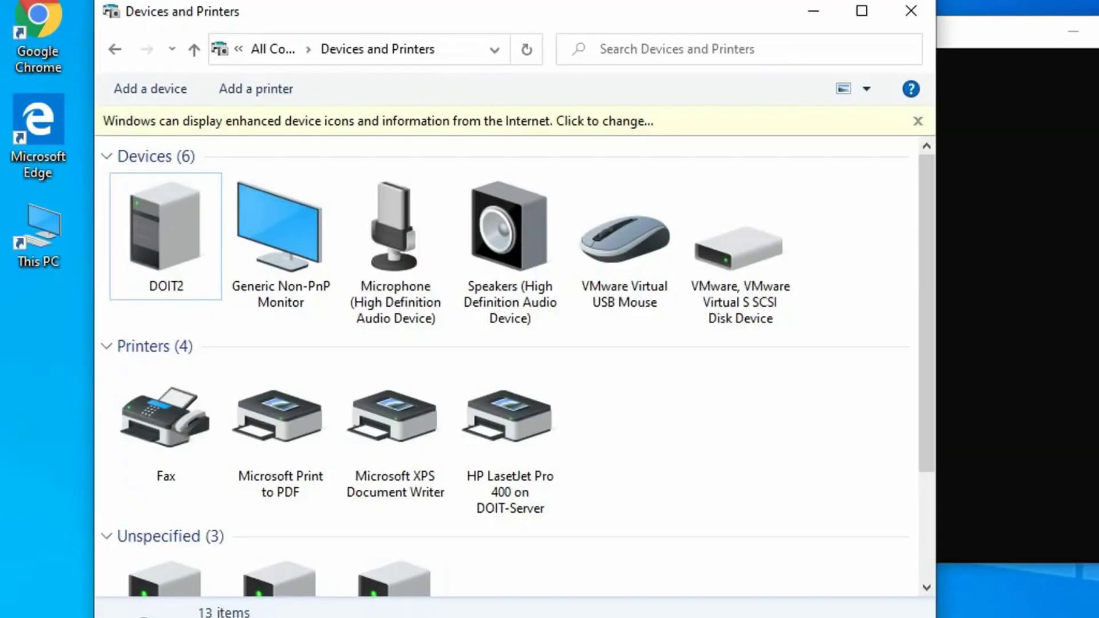
Step: Maximize Devices and Printers and open the empty print queue of HP LaserJet Pro 400 on DOIT-Server
{"action": "left_click", "coordinate": [863, 17]}
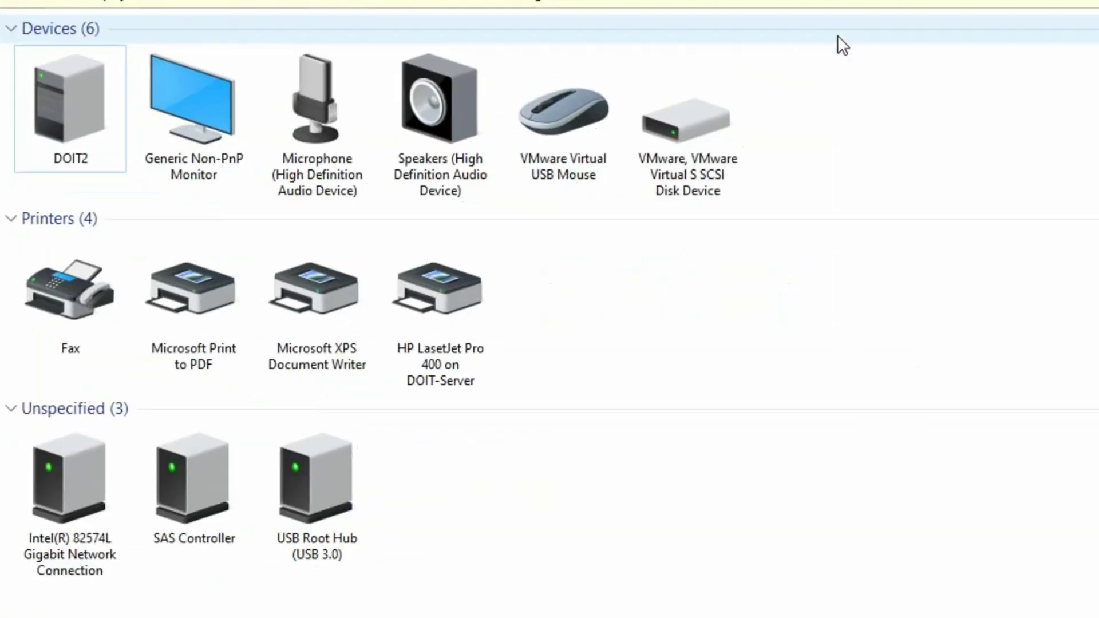
{"action": "left_click", "coordinate": [429, 495]}
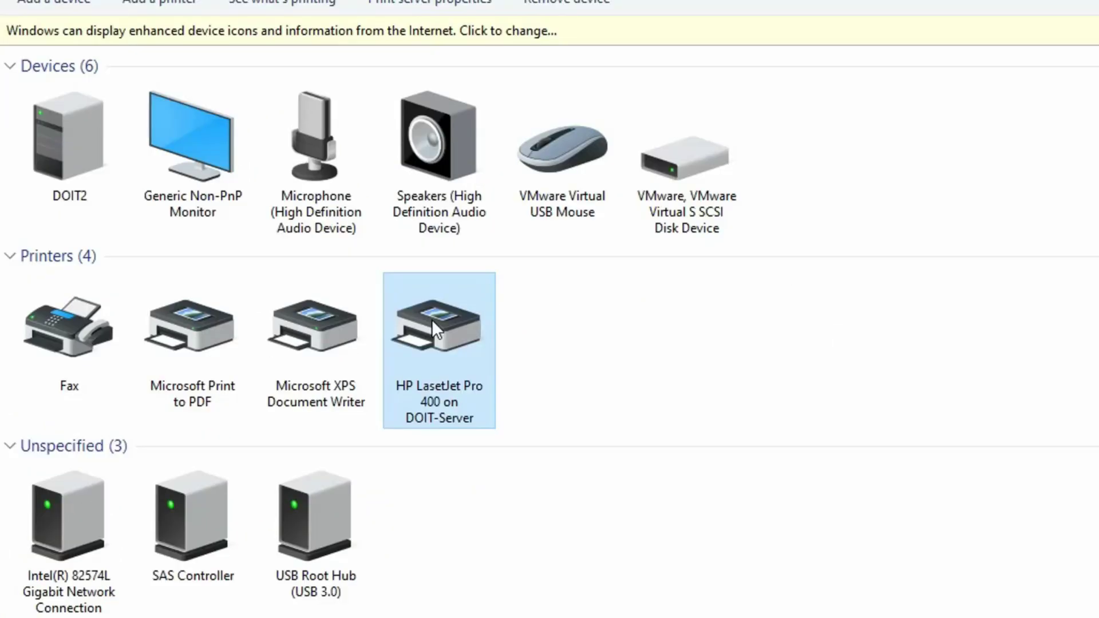
{"action": "double_click", "coordinate": [432, 284]}
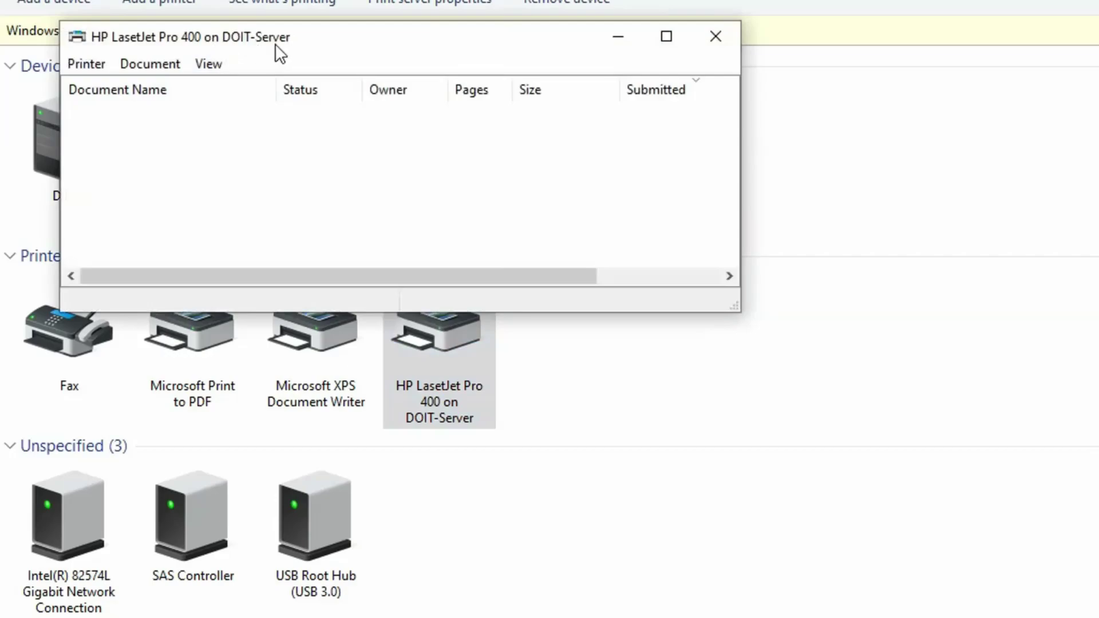
{"action": "left_click_drag", "start_coordinate": [362, 42], "coordinate": [808, 461]}
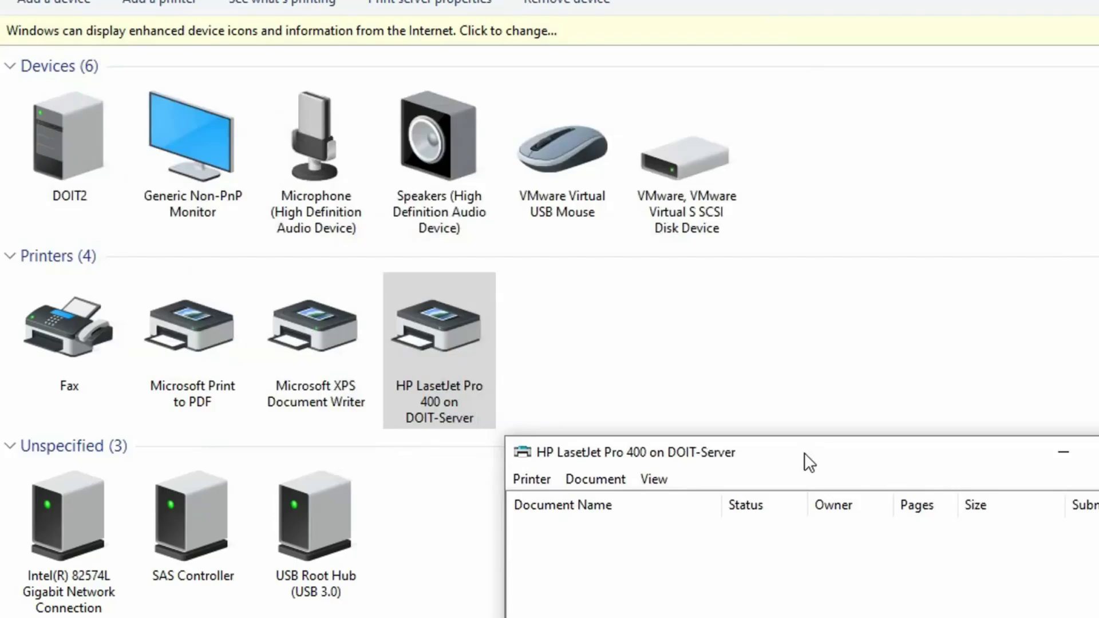